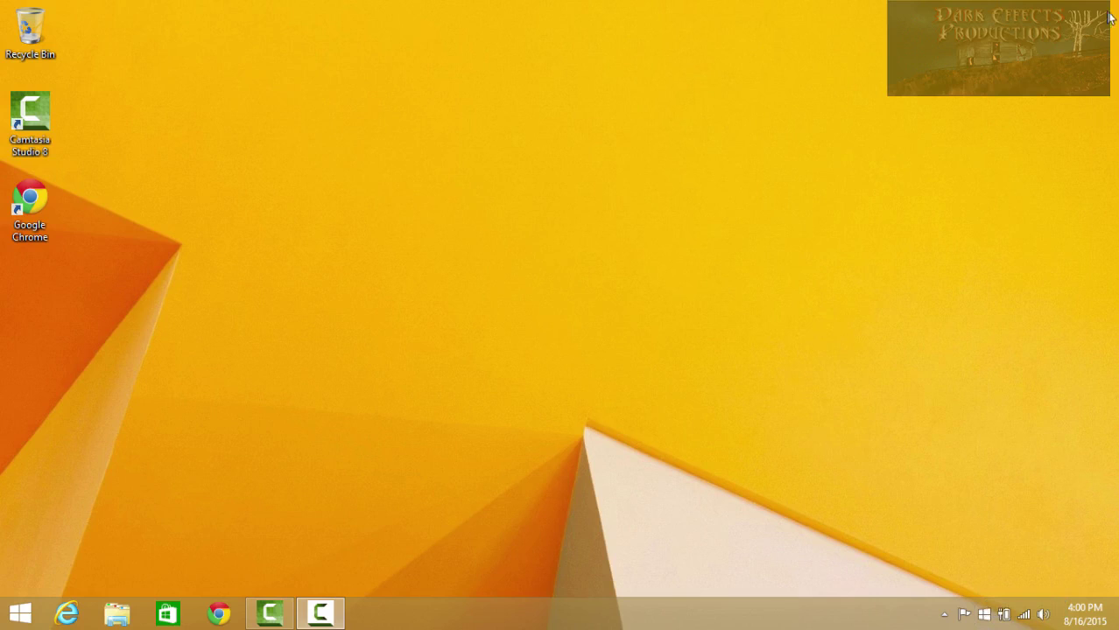
- Open the Control Panel from the desktop settings and look through all of its items
mouse_move(1115, 4)
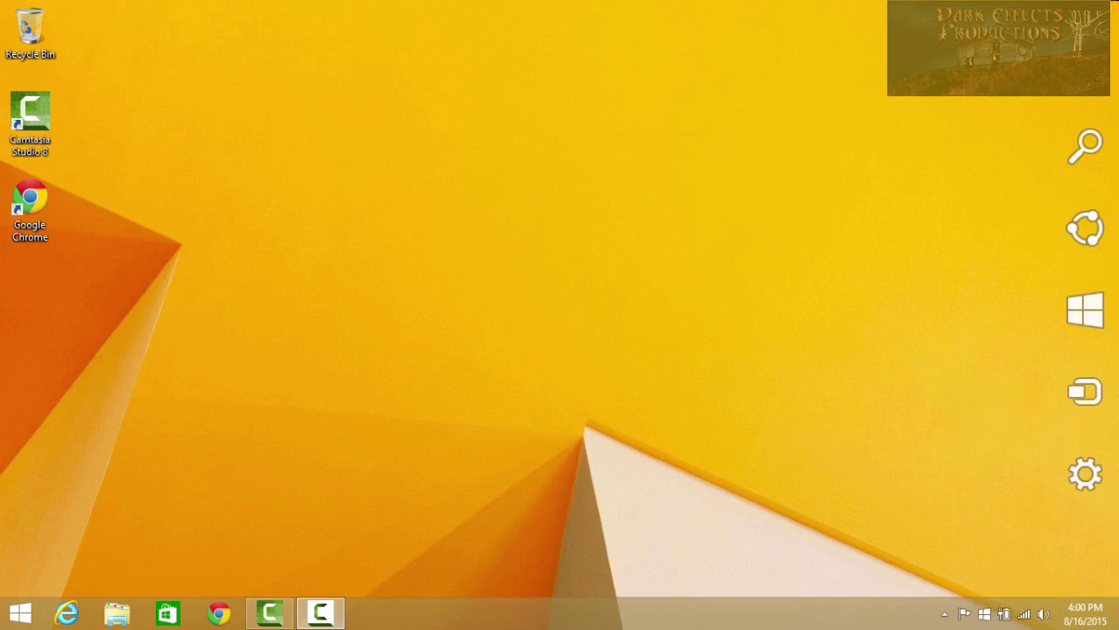
left_click(1091, 477)
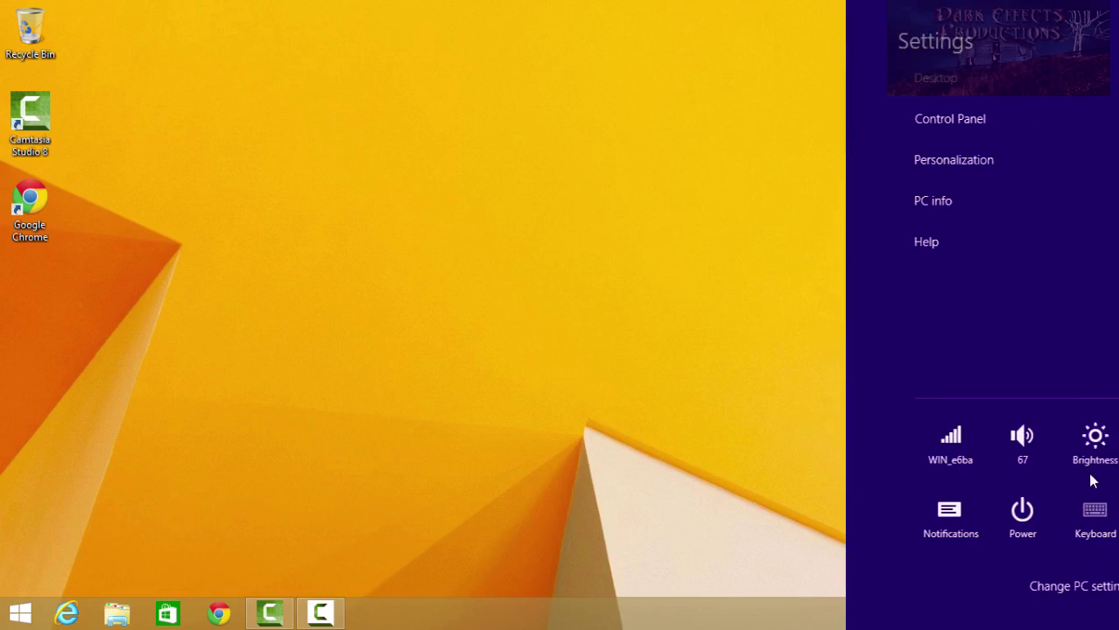
left_click(929, 128)
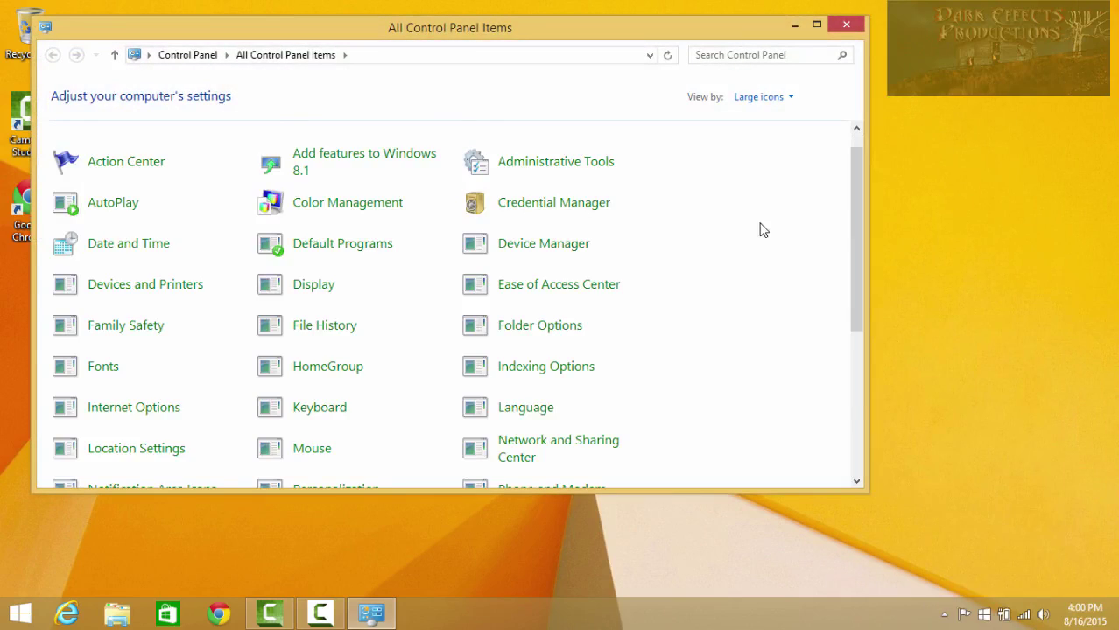
scroll(761, 232, "down", 3)
scroll(170, 470, "up", 5)
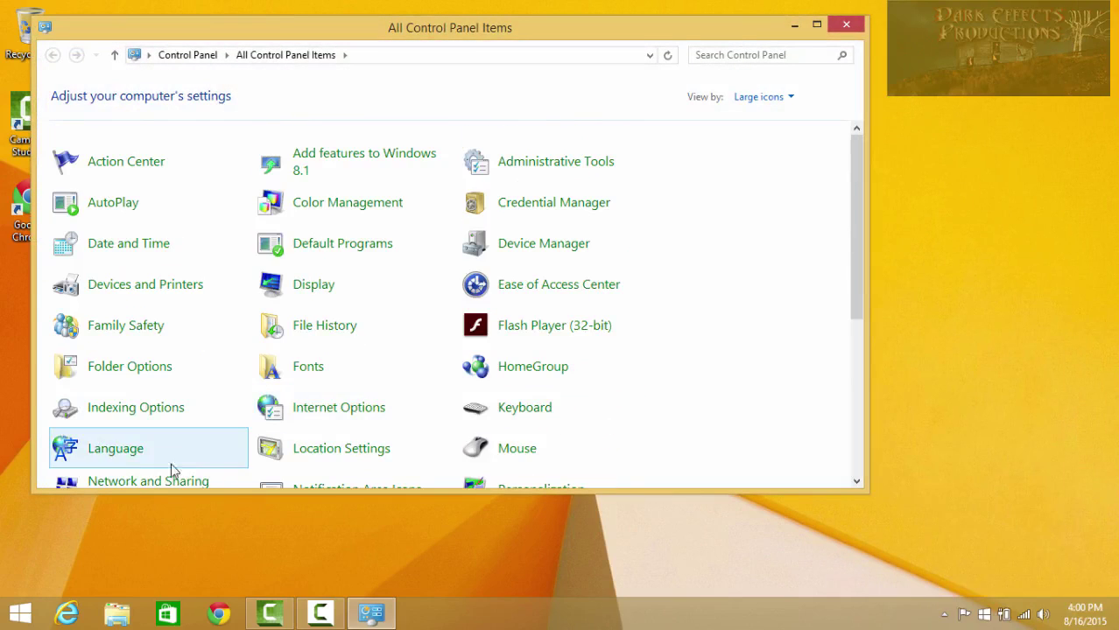
scroll(156, 470, "down", 2)
scroll(156, 470, "down", 3)
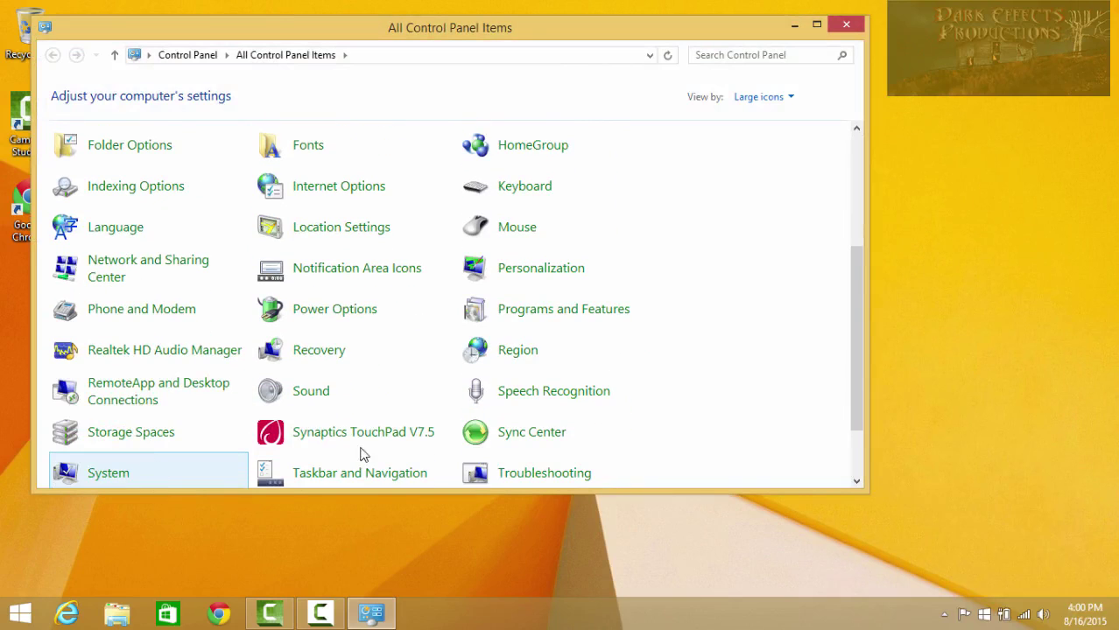
left_click_drag(856, 344, 836, 484)
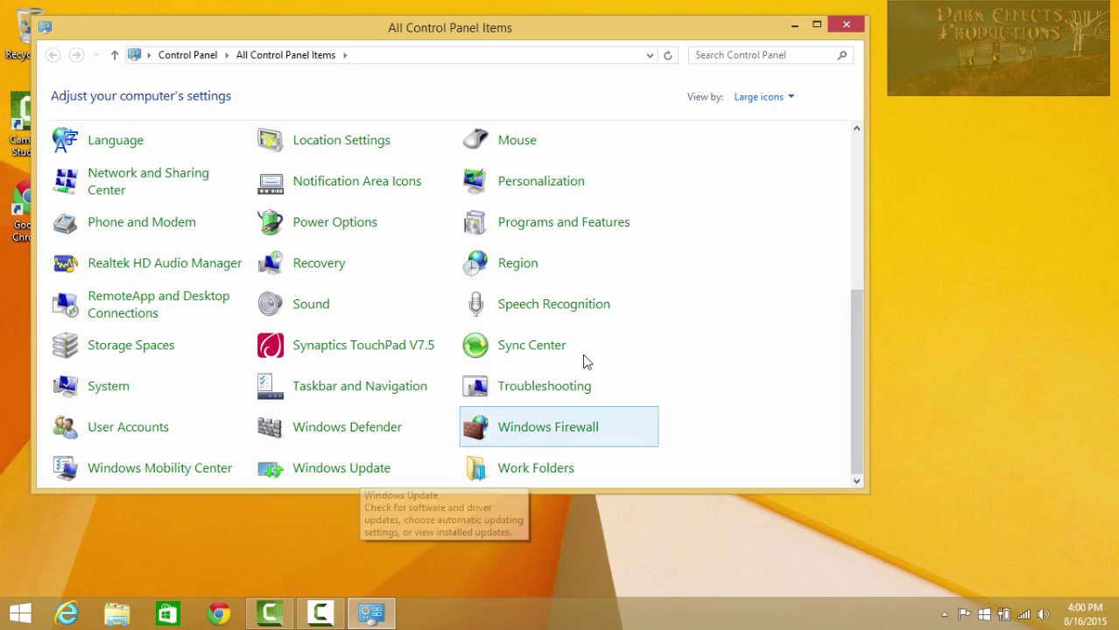
- Switch the Control Panel view to Category and back to Large icons
left_click(792, 99)
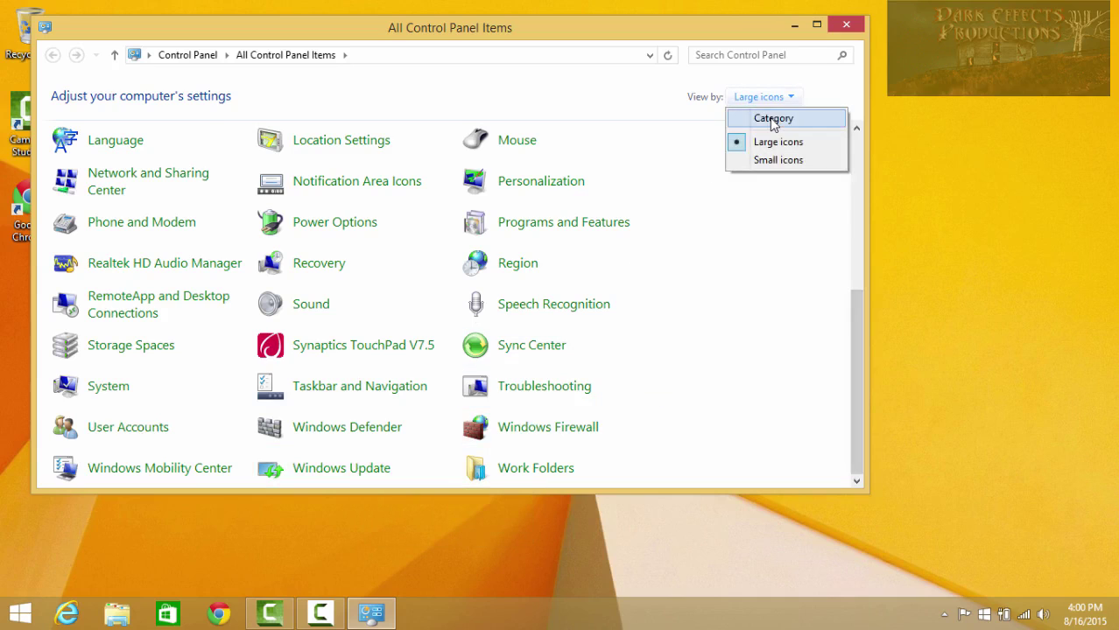
left_click(761, 117)
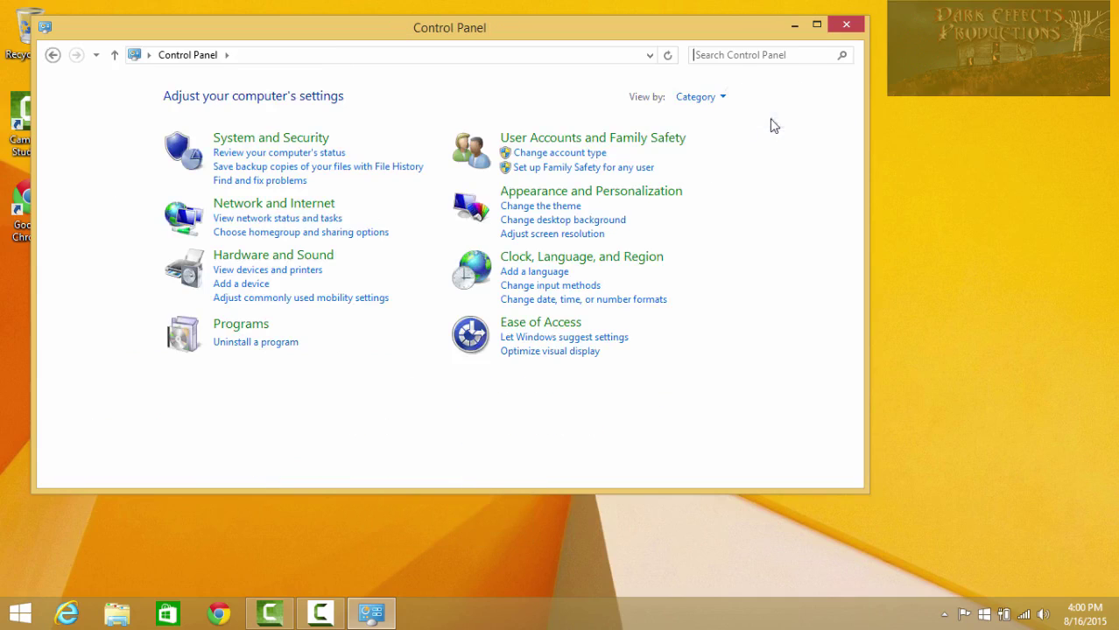
left_click(724, 97)
left_click(724, 143)
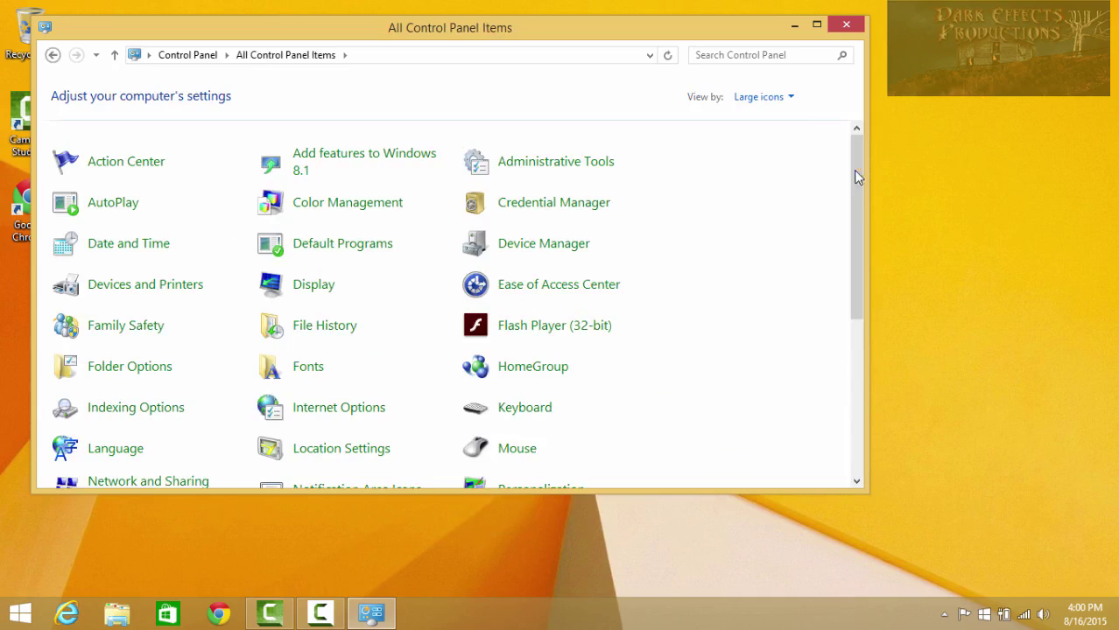
- View the Windows Update page in the Control Panel and close the window
left_click_drag(853, 159, 856, 361)
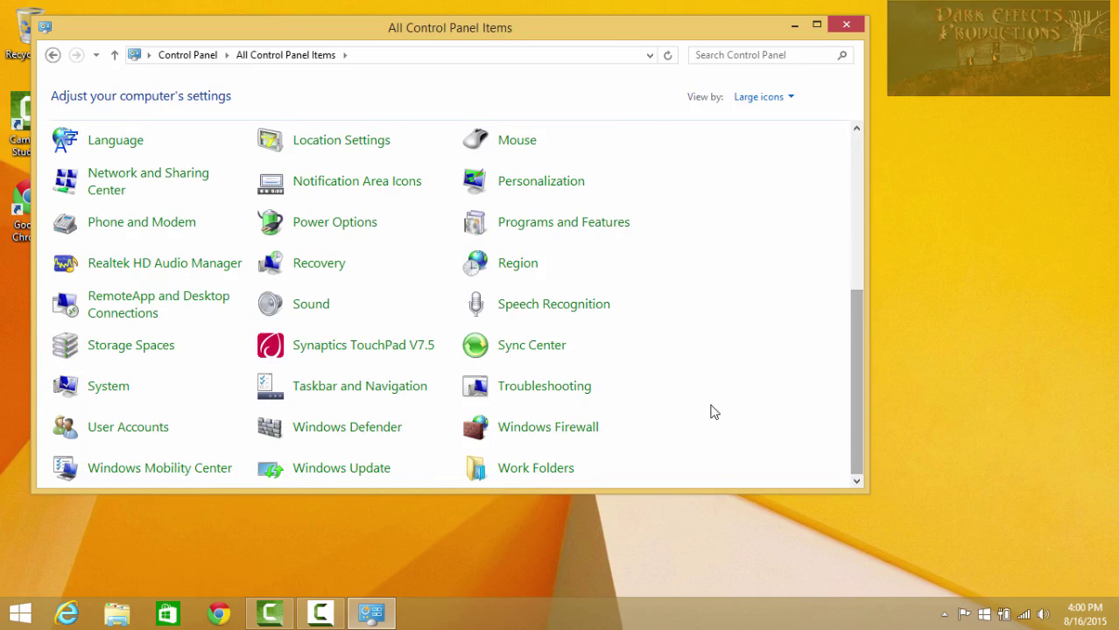
left_click(388, 468)
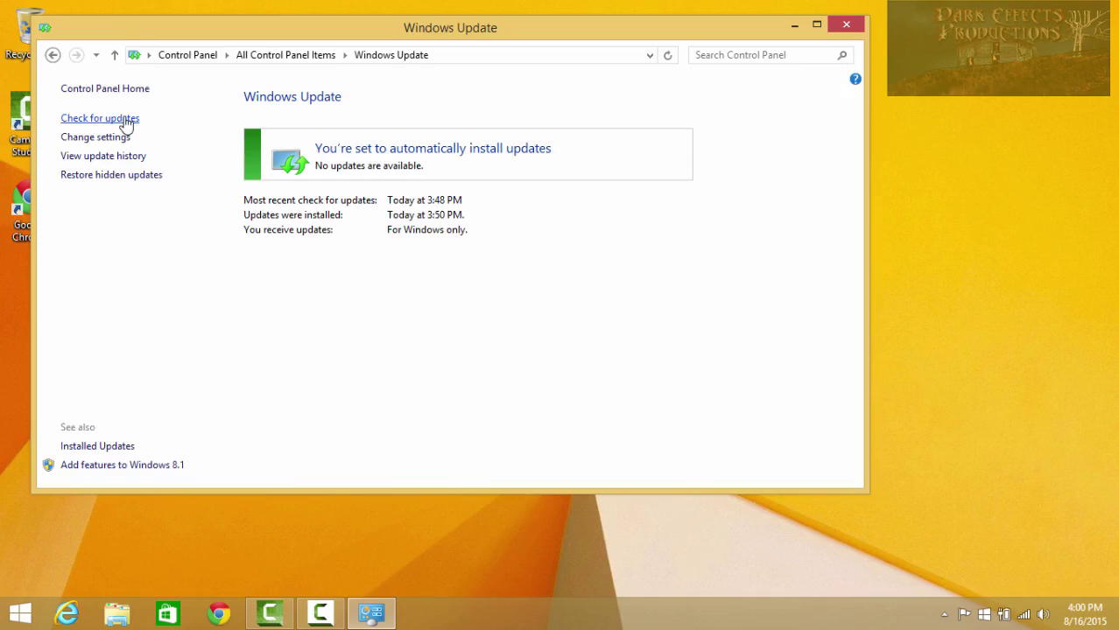
left_click(845, 24)
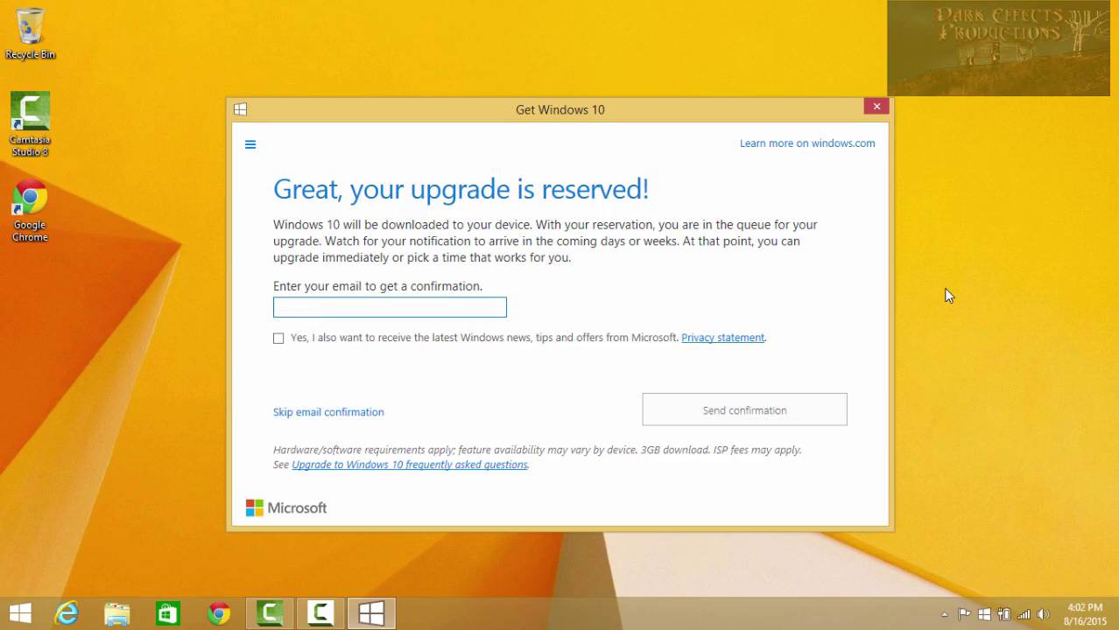
- Enter the contact's e-mail for the Windows 10 reservation, opt in to Microsoft news and offers, send the confirmation and close the dialog
key("ctrl+v")
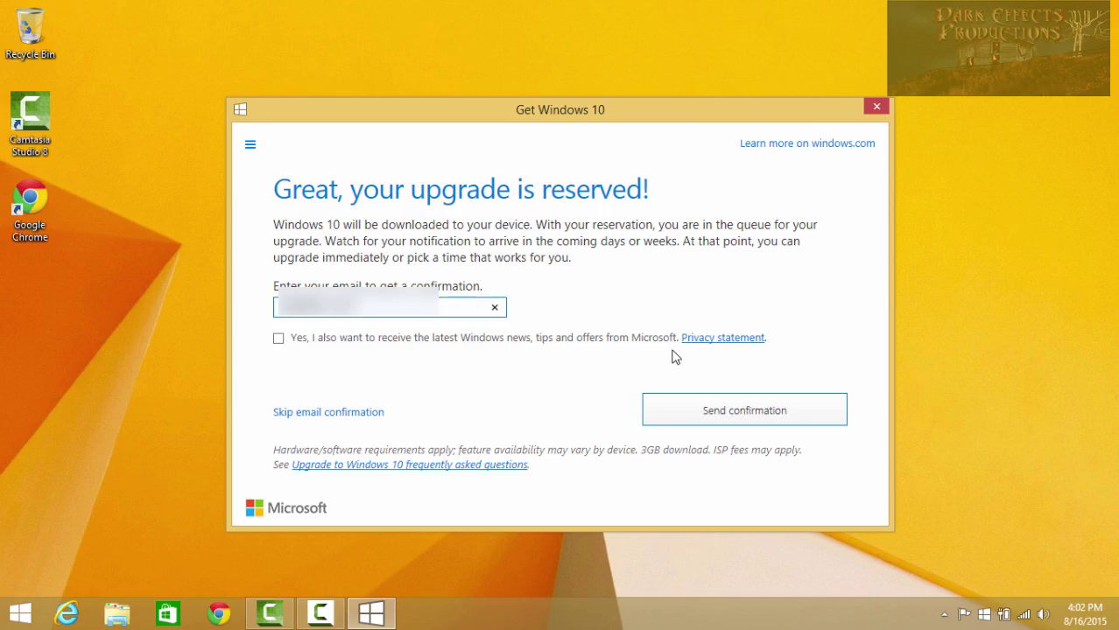
left_click(280, 340)
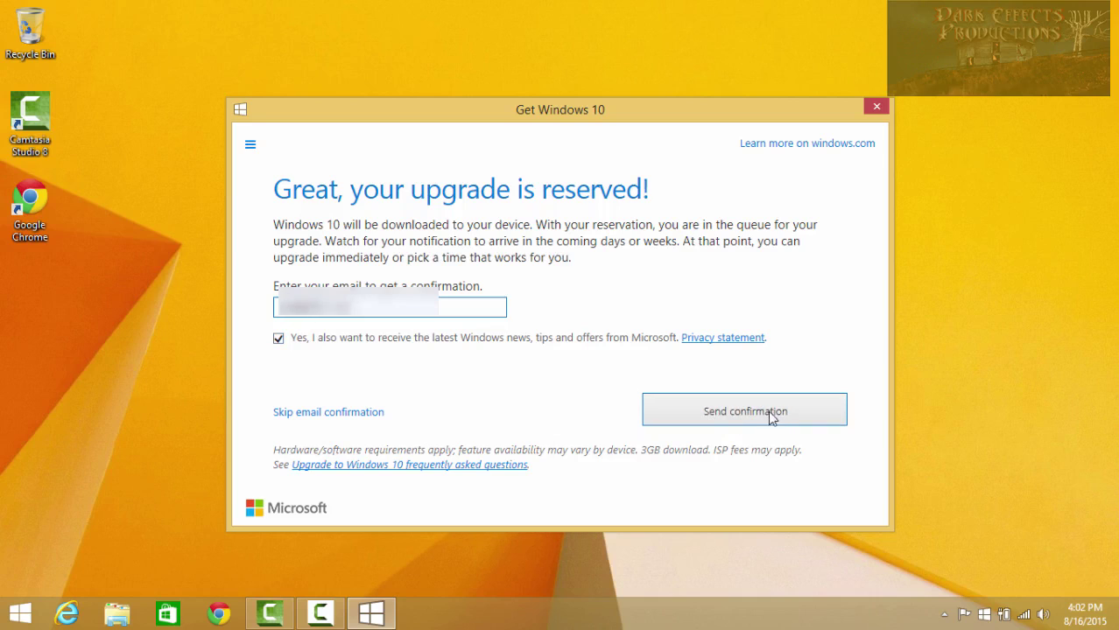
left_click(769, 413)
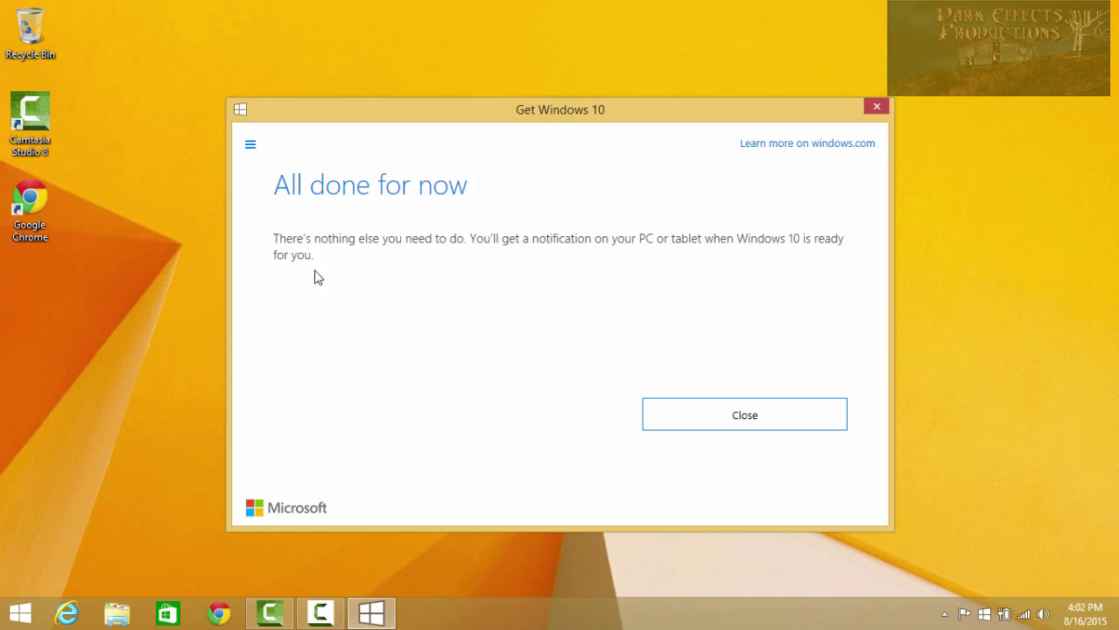
left_click(742, 418)
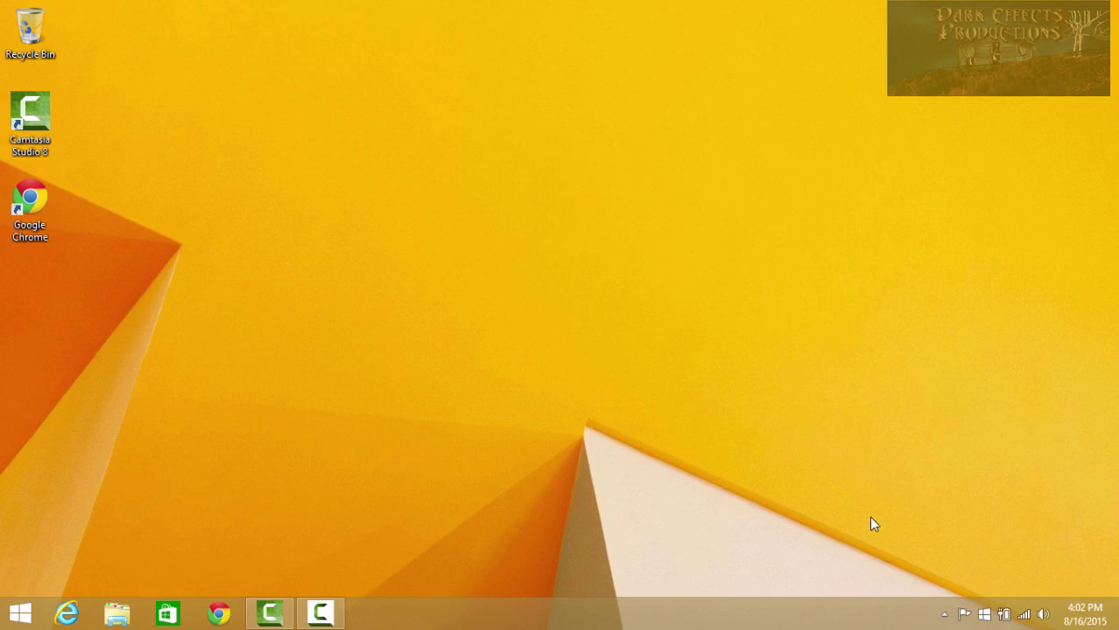
left_click(944, 614)
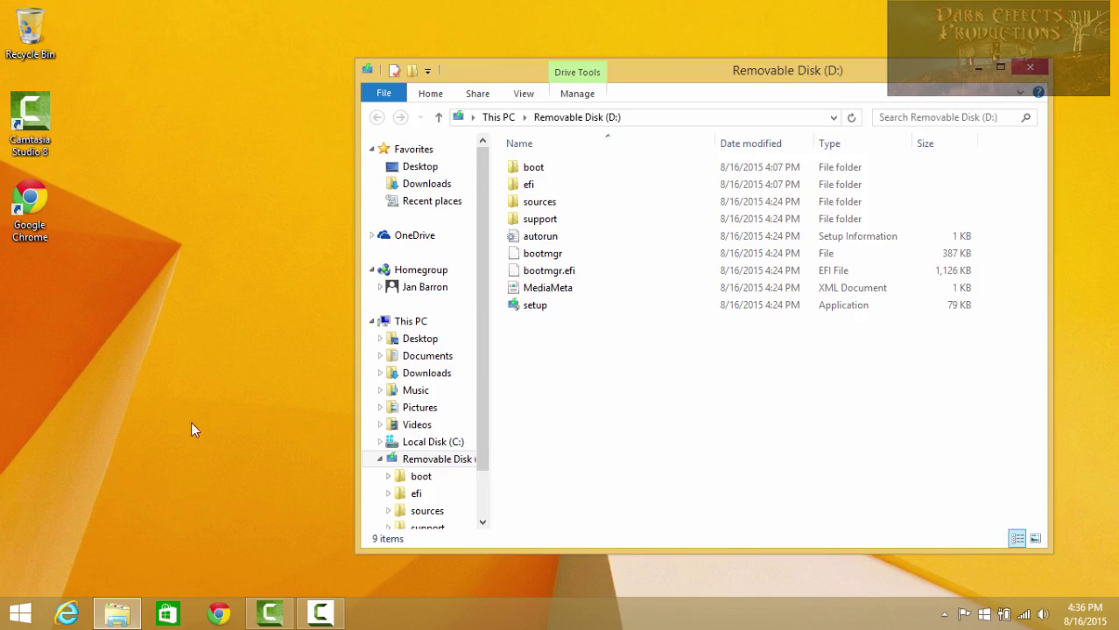
- Open Removable Disk (D:) in a new File Explorer window and close the older window
right_click(120, 618)
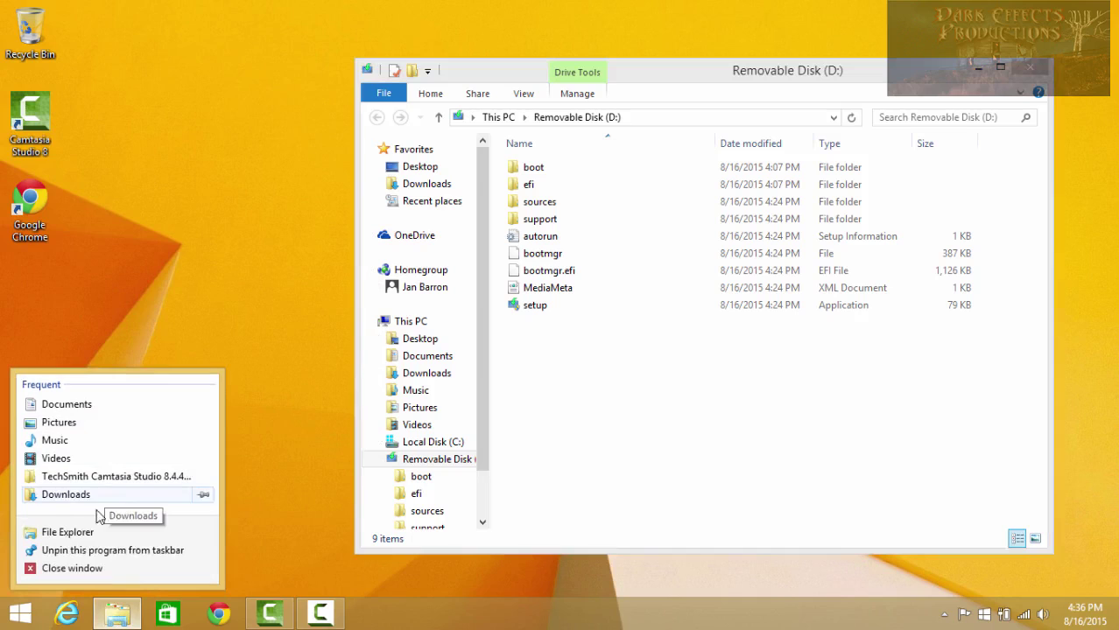
left_click(72, 532)
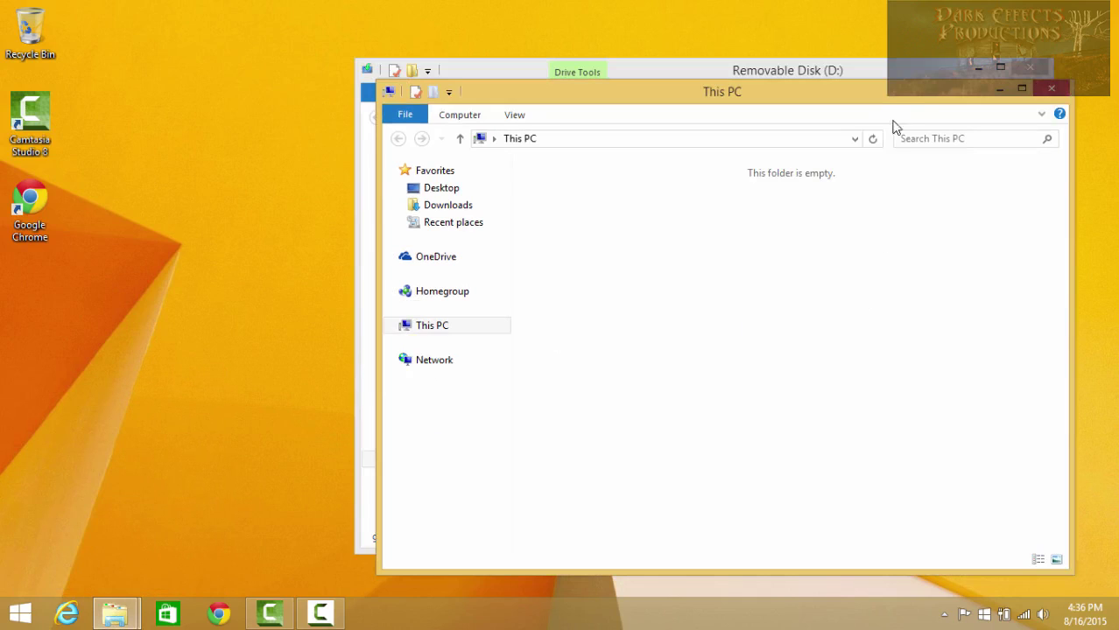
left_click_drag(893, 99, 688, 102)
left_click(646, 362)
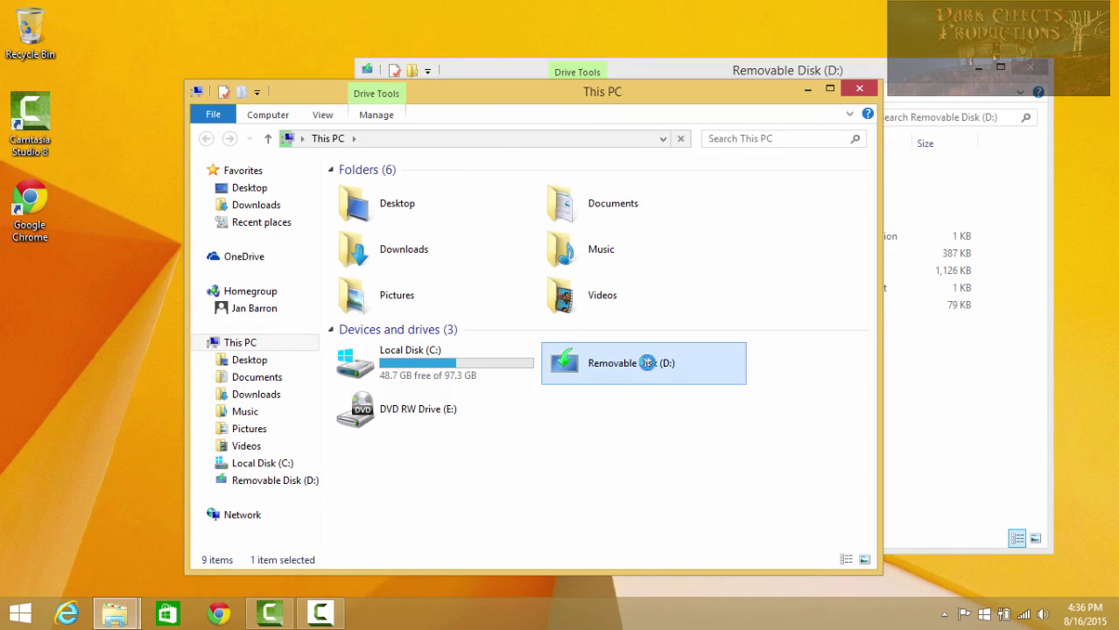
left_click(1029, 77)
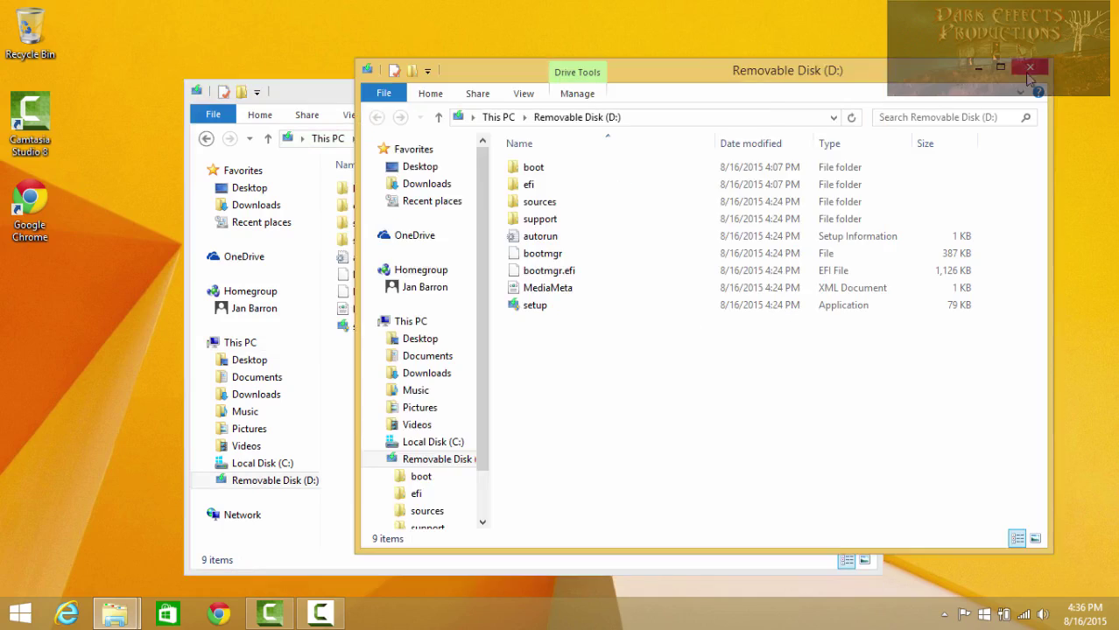
left_click(1030, 75)
left_click_drag(709, 87, 708, 70)
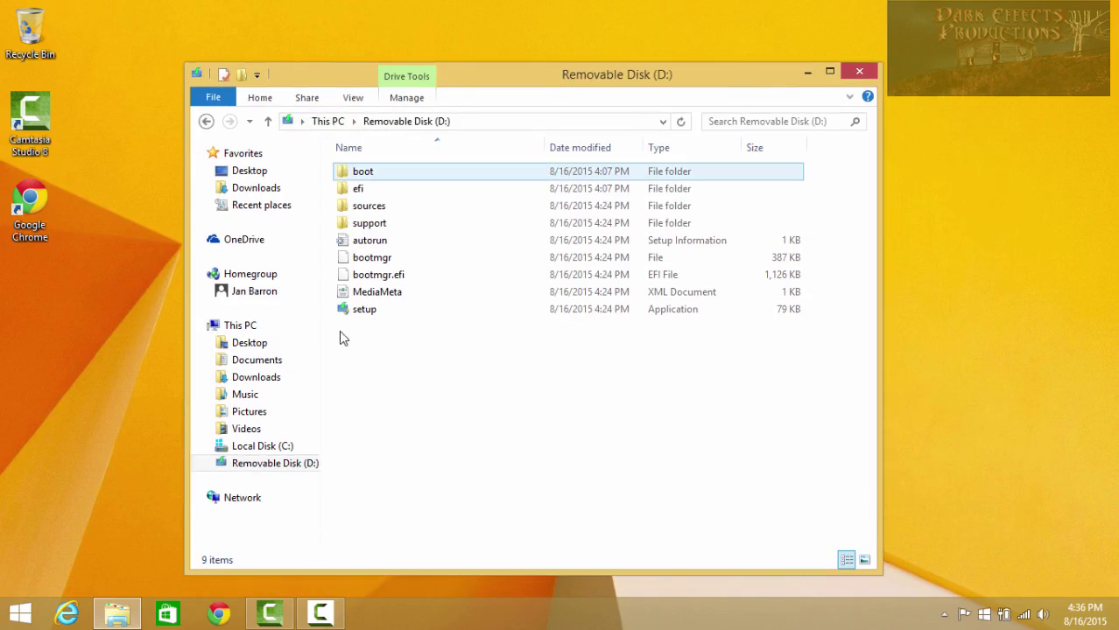
- Run the setup application from Removable Disk (D:) and close the File Explorer window
left_click(371, 318)
double_click(370, 319)
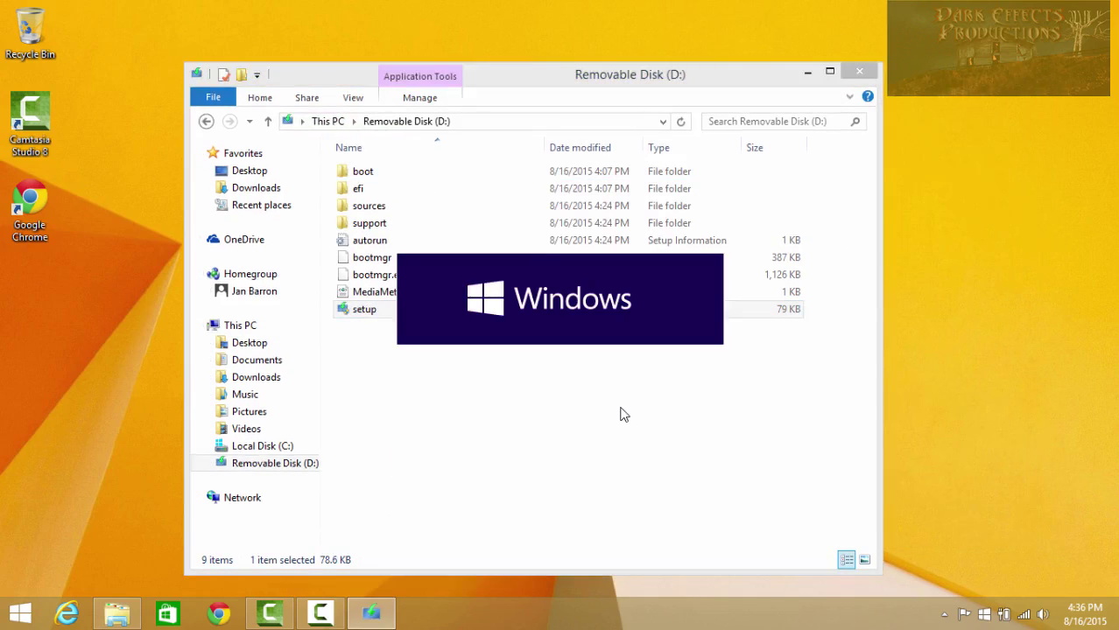
left_click(862, 73)
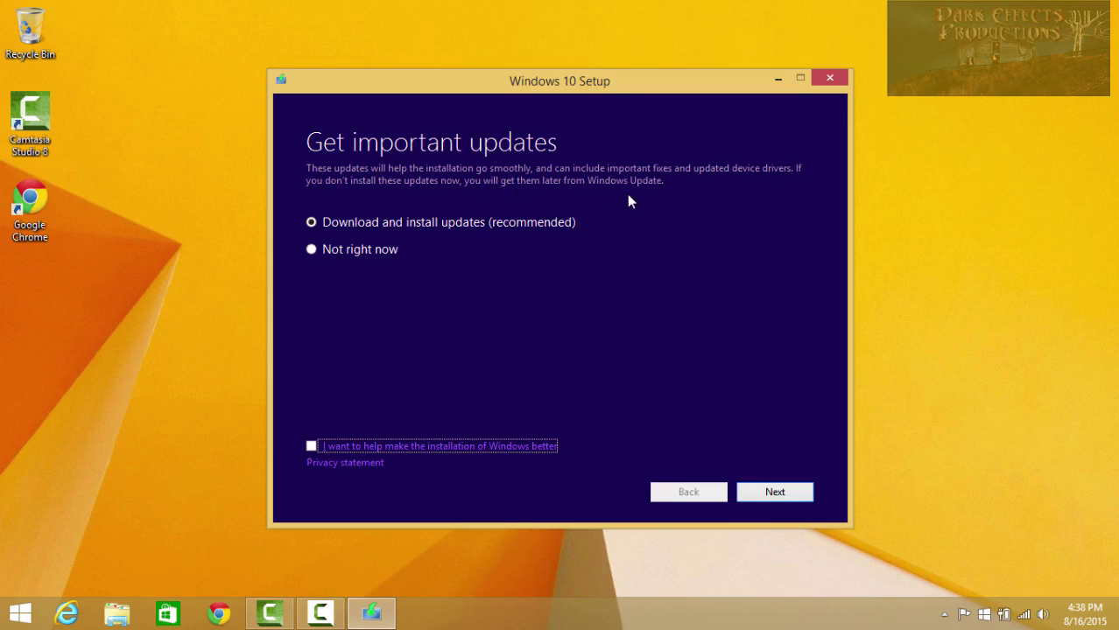
- Choose "Not right now" for important updates, opt in to helping improve the Windows installation, and continue the setup
left_click(311, 250)
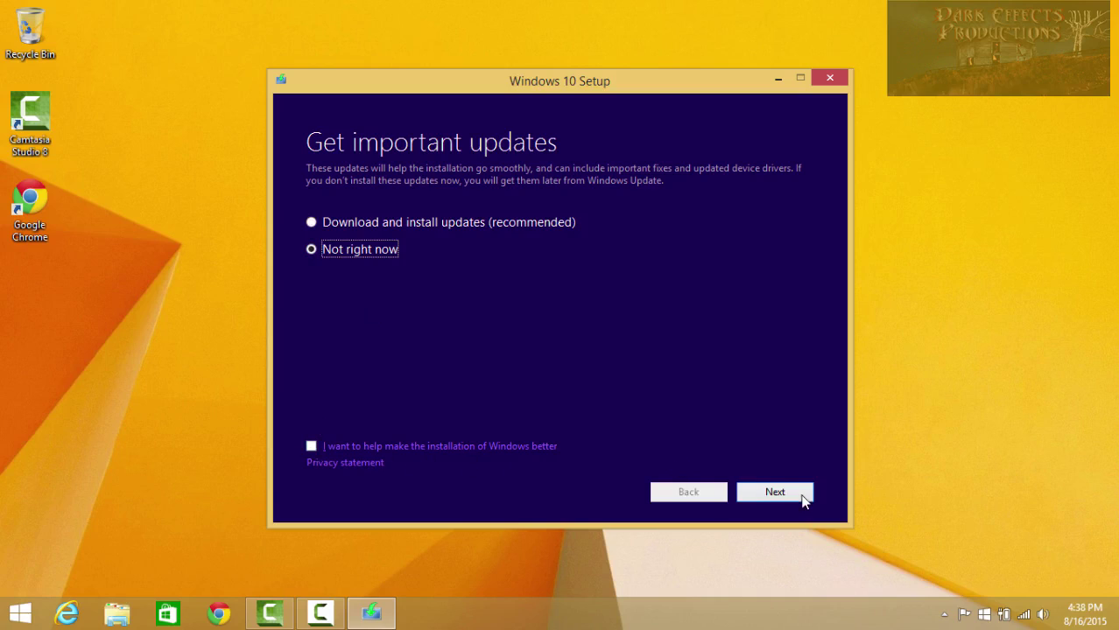
left_click(312, 447)
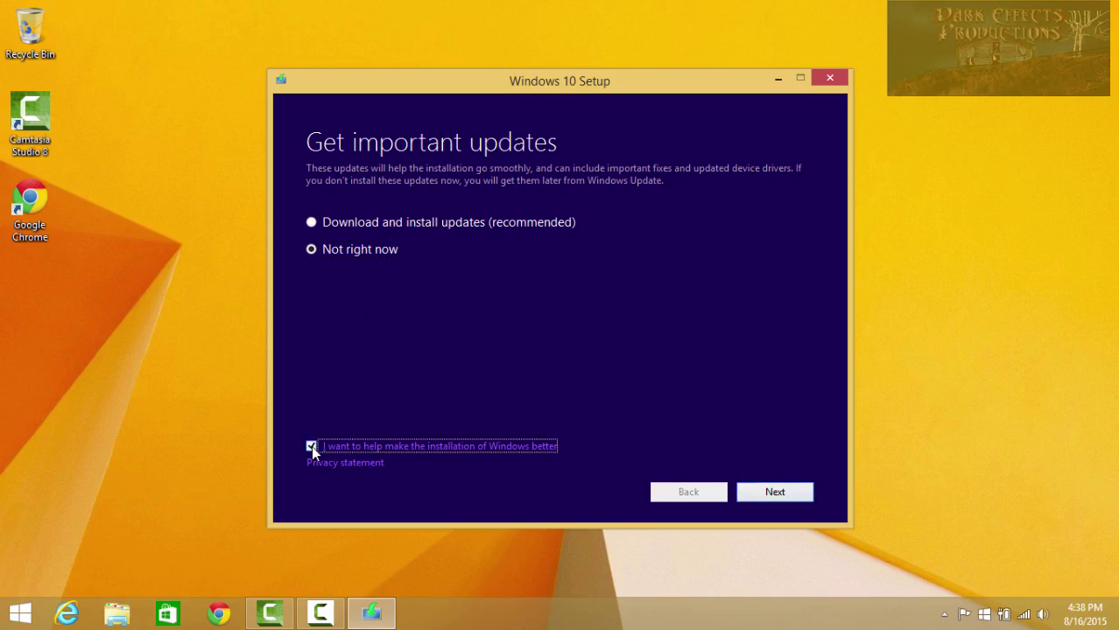
left_click(776, 493)
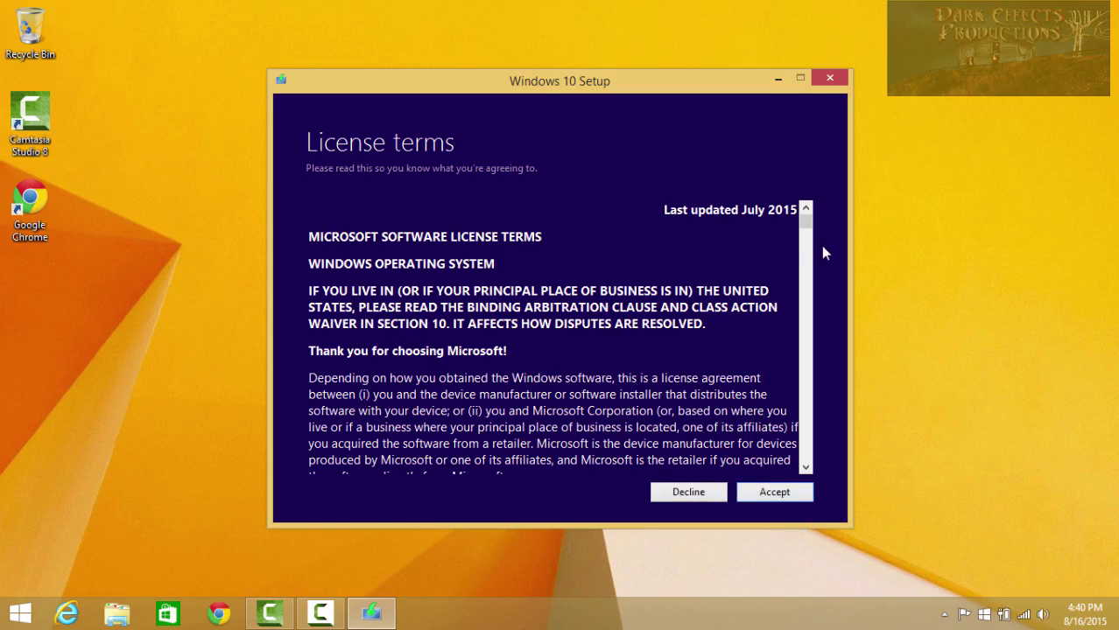
- Go through the Windows 10 license terms to the end and accept them
left_click_drag(805, 219, 795, 482)
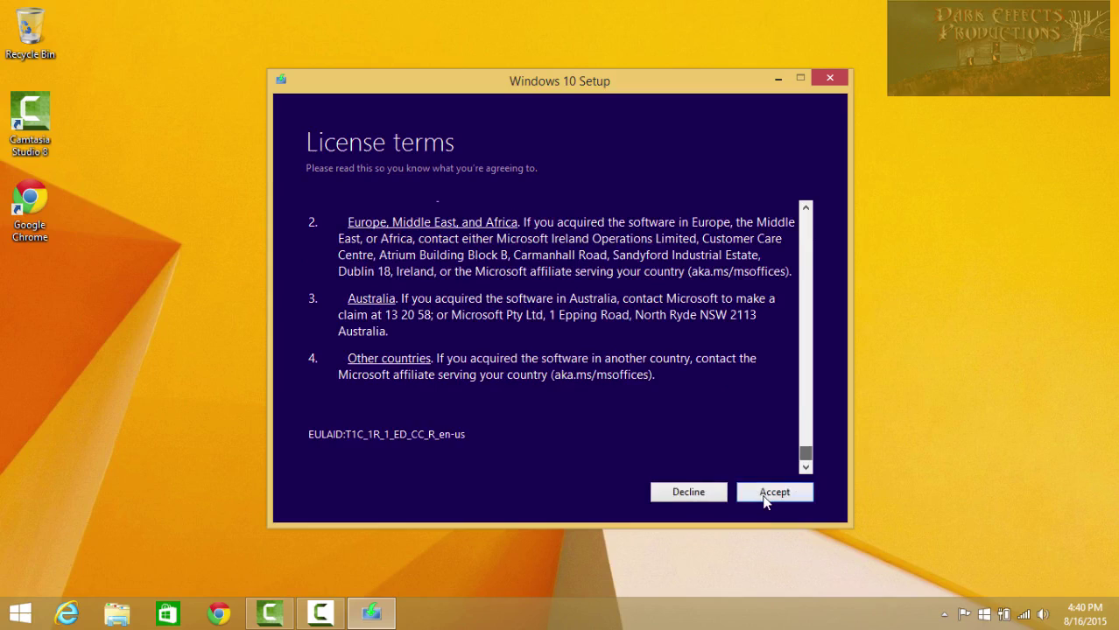
left_click(766, 494)
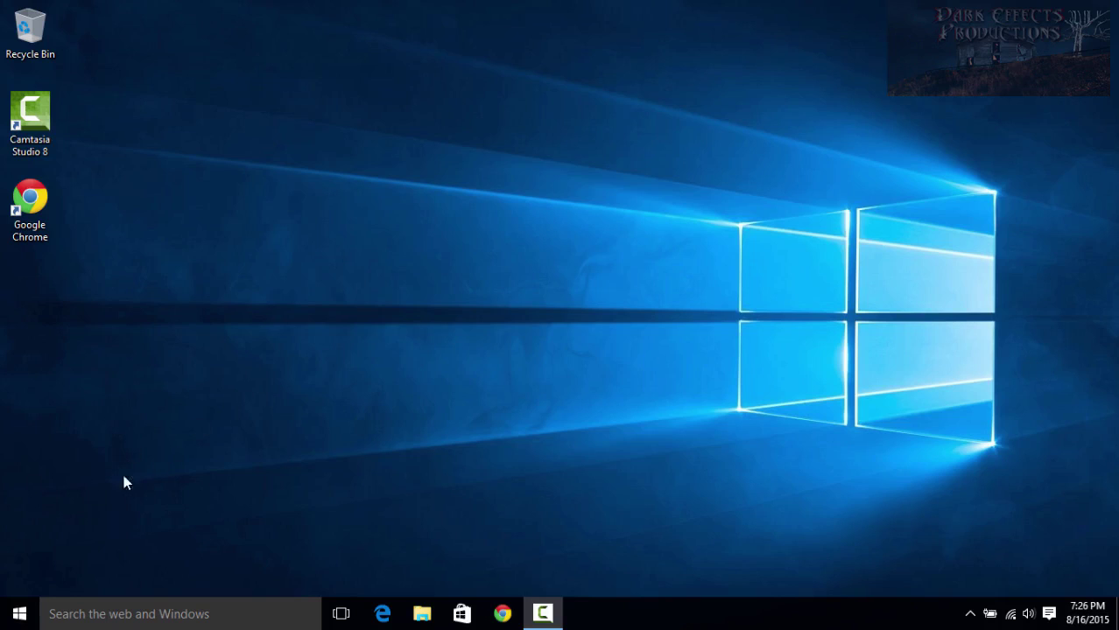
- View the new Windows 10 Start menu and dismiss the OneDrive update prompt without updating
left_click(19, 618)
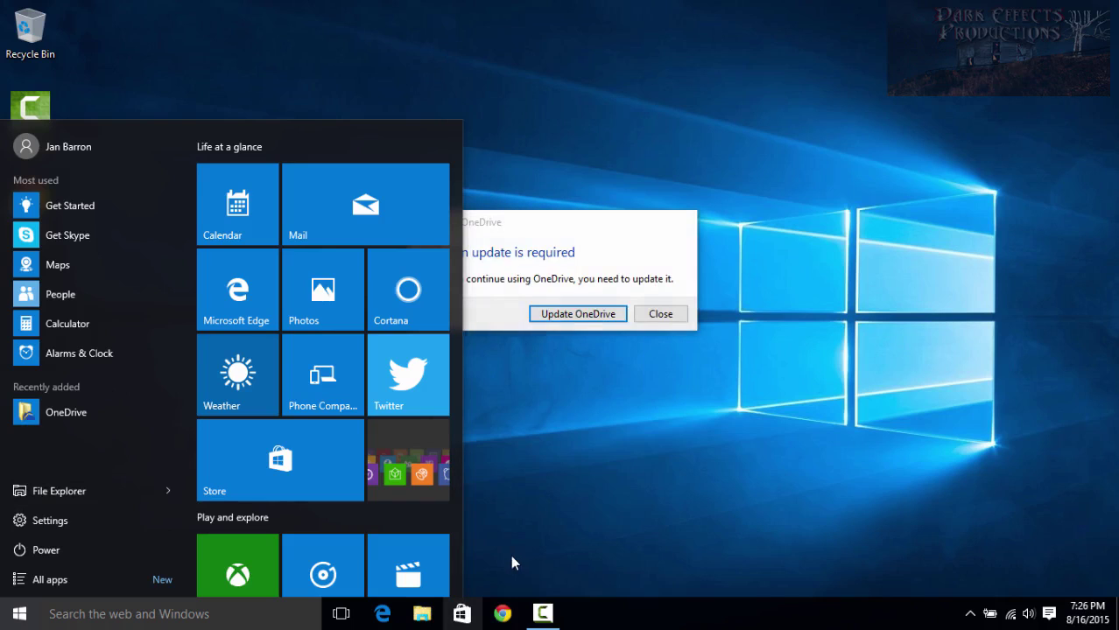
left_click(582, 282)
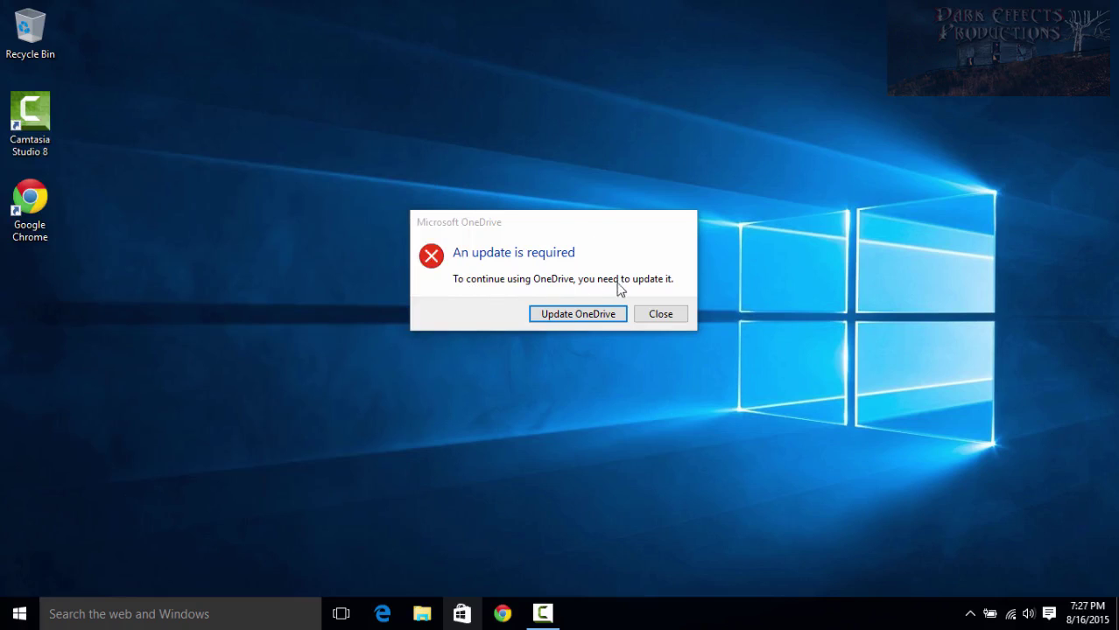
left_click(668, 316)
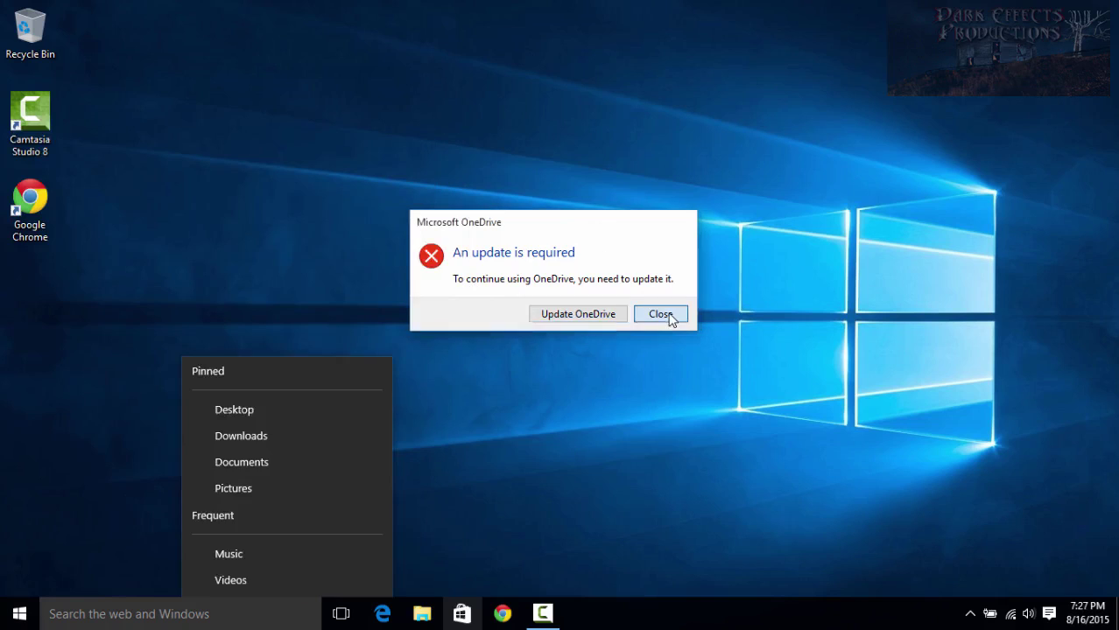
left_click(463, 416)
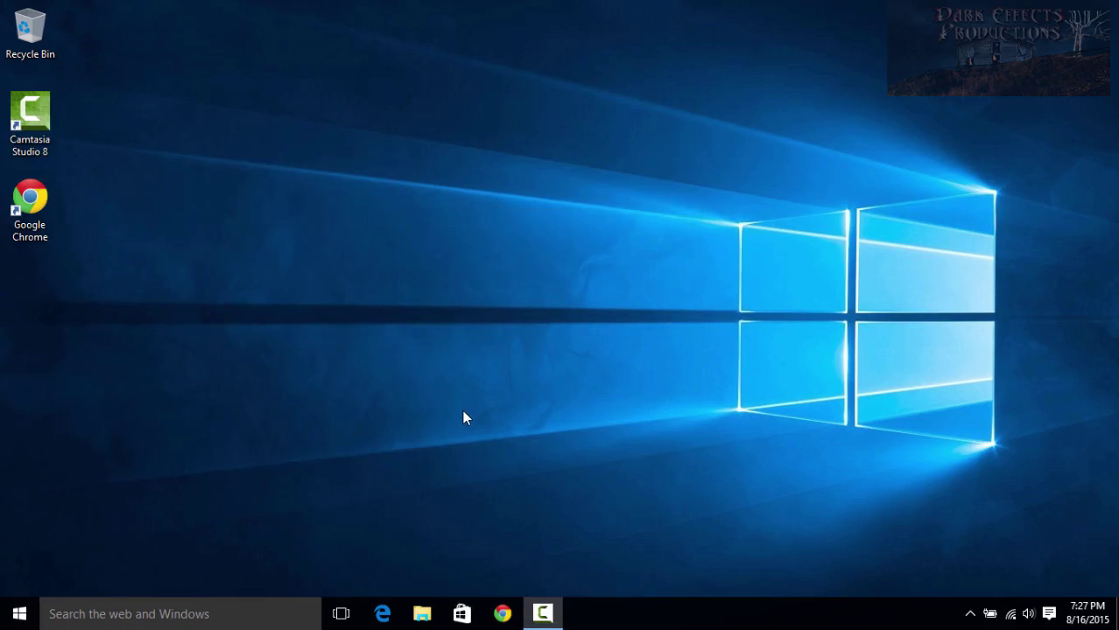
- Open Task Manager with more details shown and move its window fully into view, clear of the desktop icons
right_click(422, 616)
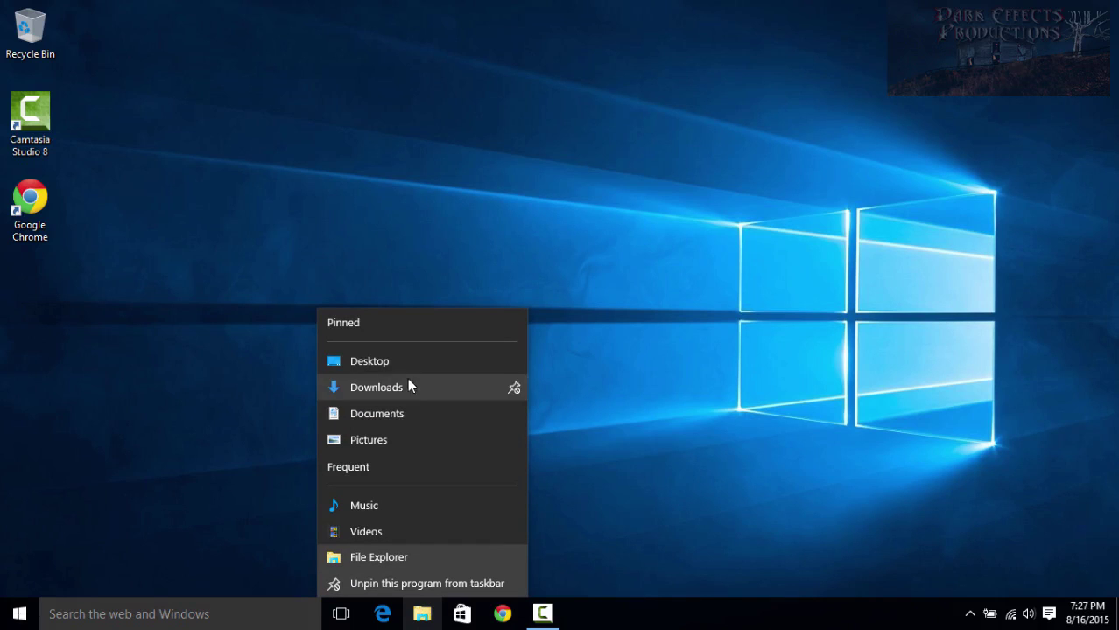
right_click(640, 619)
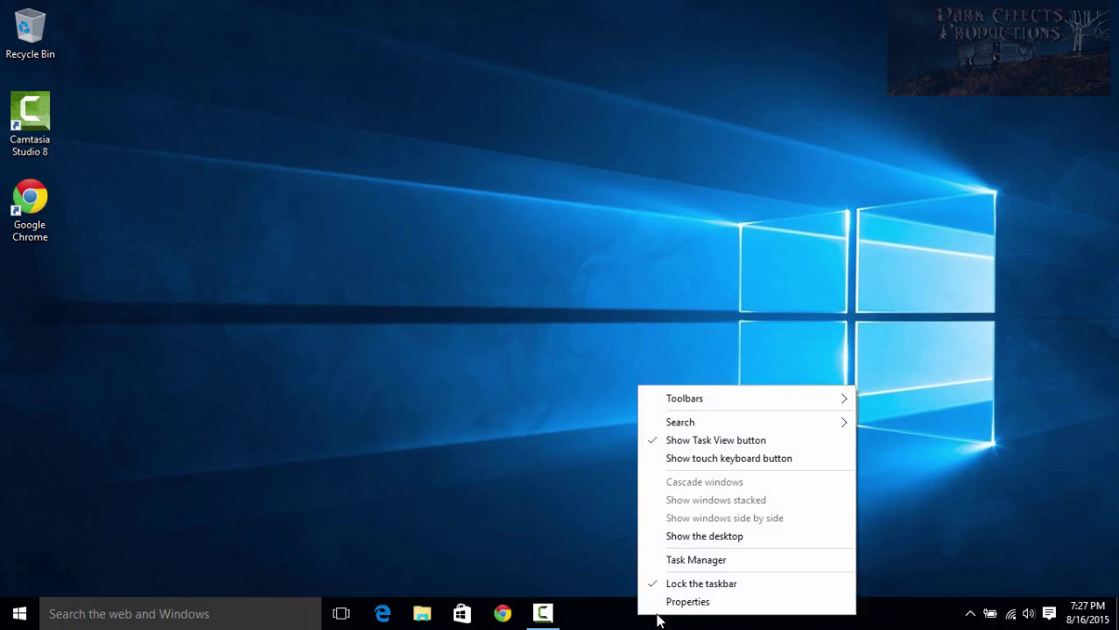
left_click(710, 560)
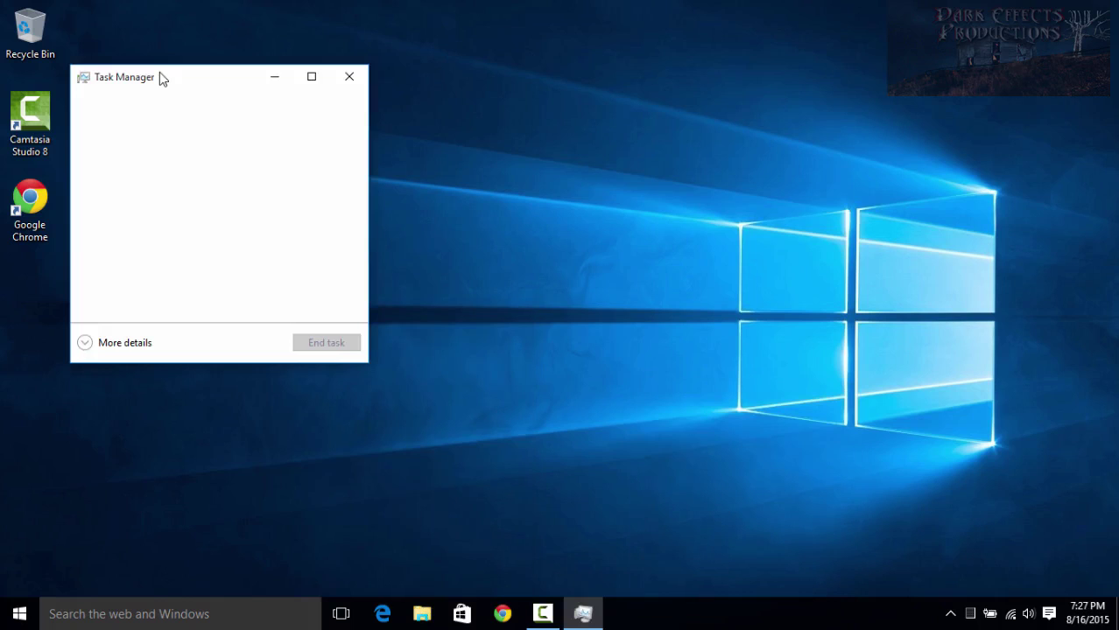
left_click_drag(157, 75, 800, 45)
left_click(729, 315)
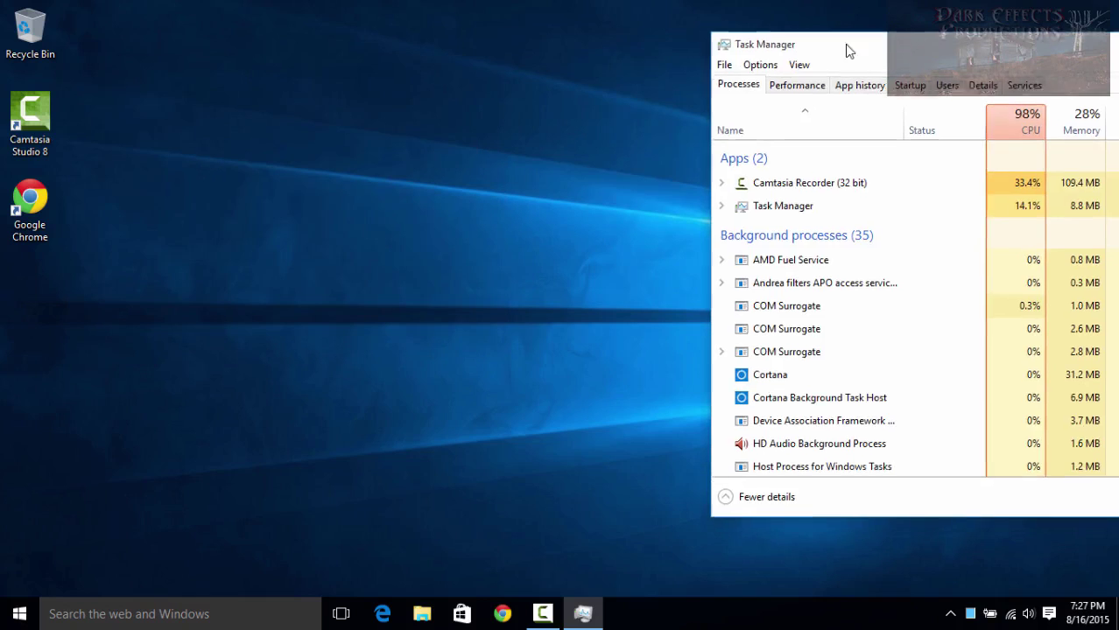
left_click_drag(846, 51, 743, 30)
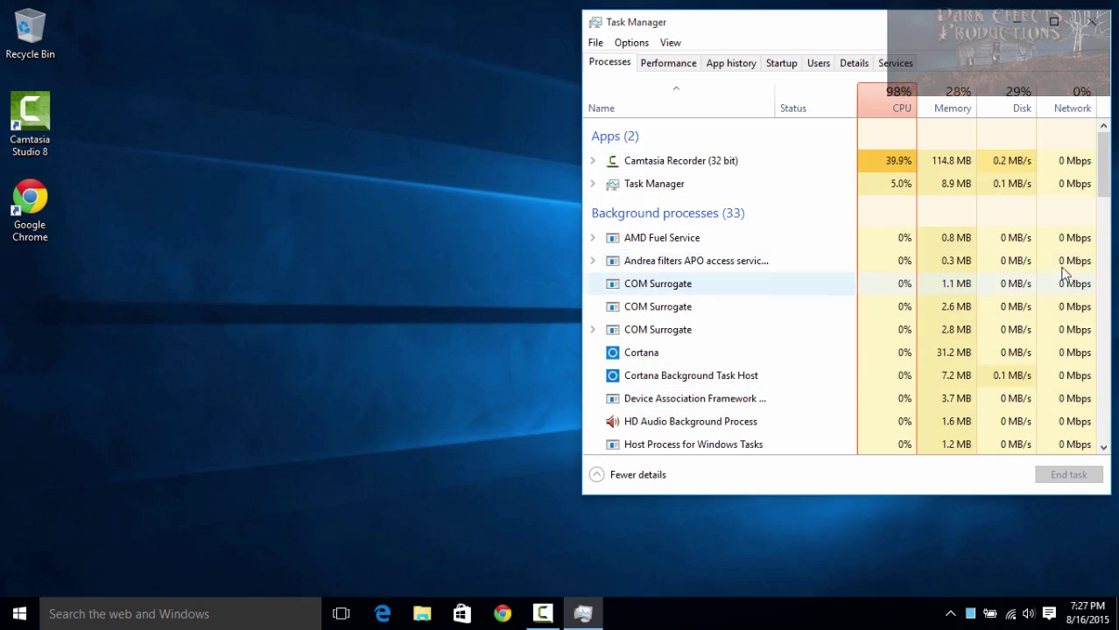
- Select the Windows Audio Device Graph process among the background processes and widen the Name column to fit its full name
left_click_drag(1106, 167, 1107, 299)
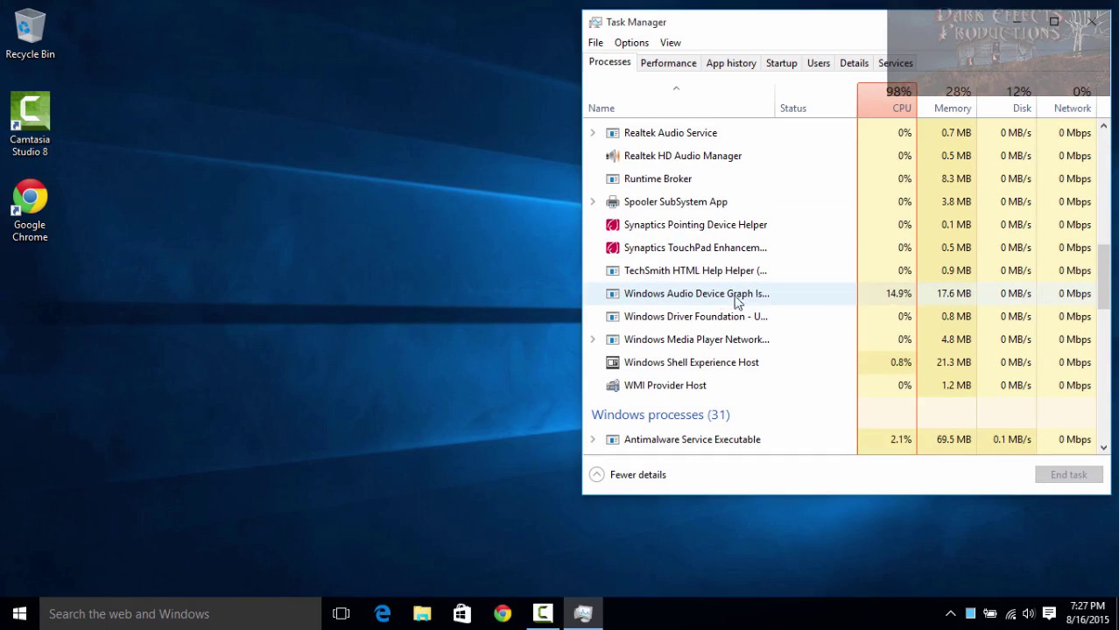
scroll(749, 298, "down", 1)
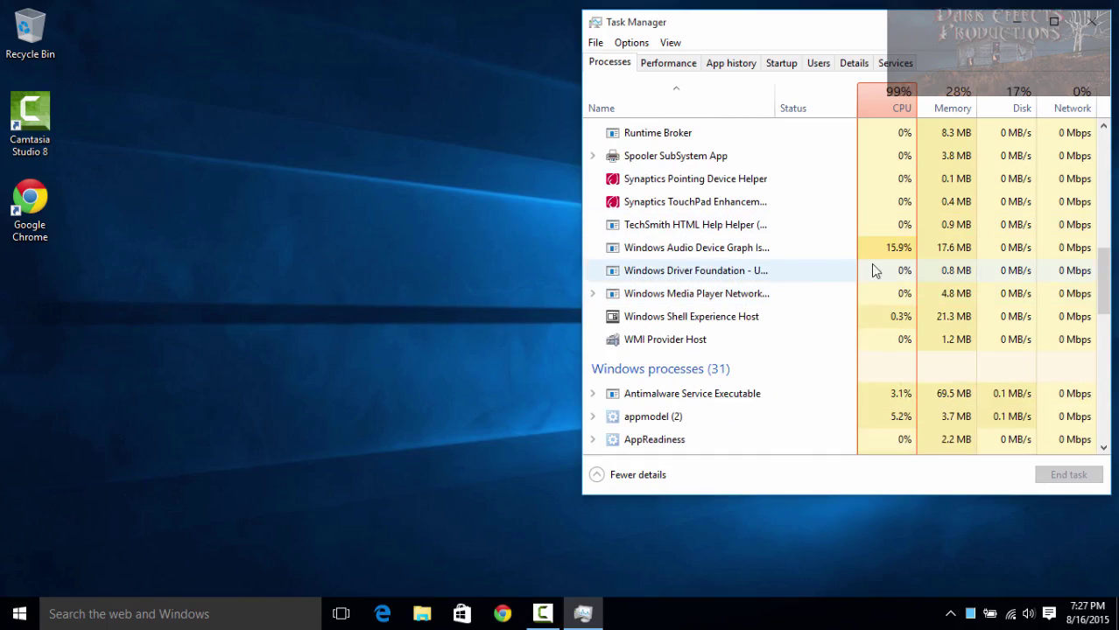
left_click(764, 247)
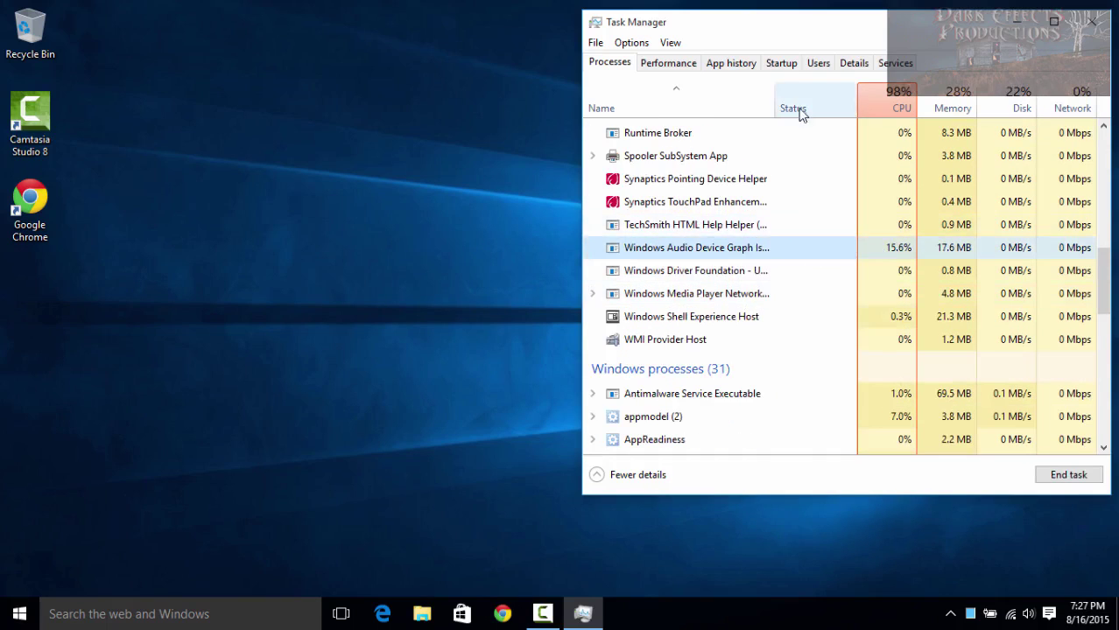
left_click_drag(774, 94, 828, 96)
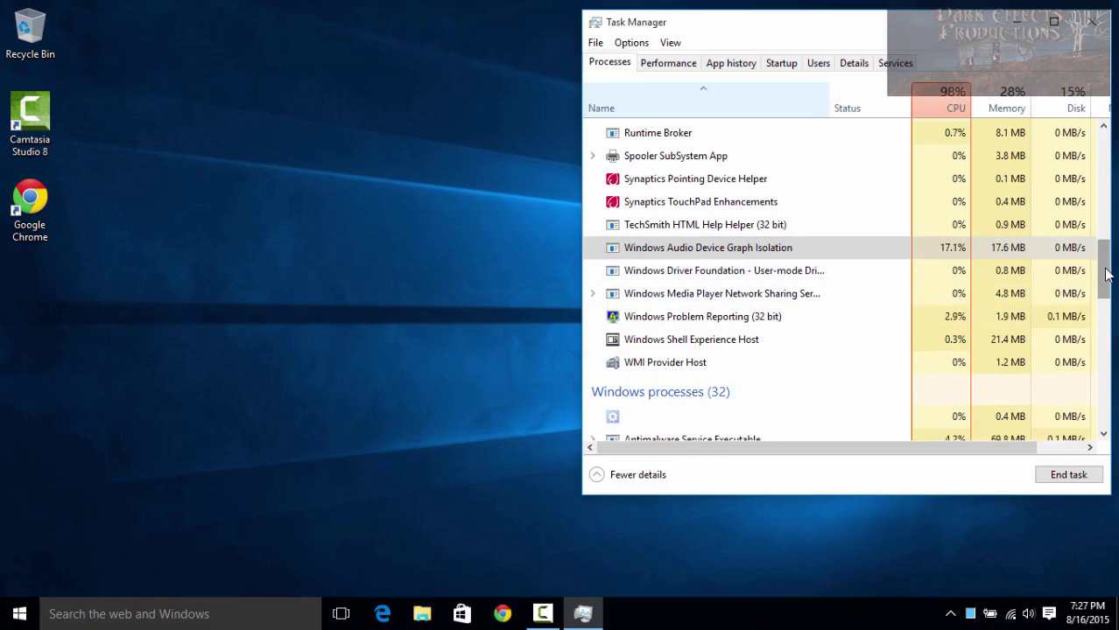
- Look through the Windows processes to the end of the list and return to the running apps
left_click_drag(1107, 291, 1112, 313)
scroll(1107, 312, "down", 4)
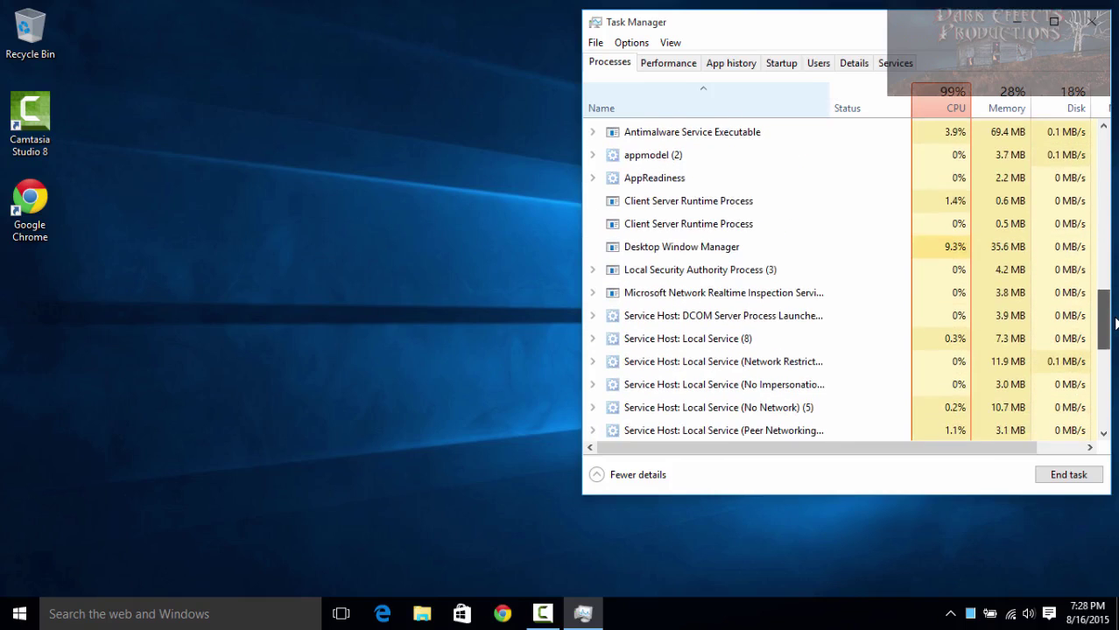
scroll(1105, 333, "down", 4)
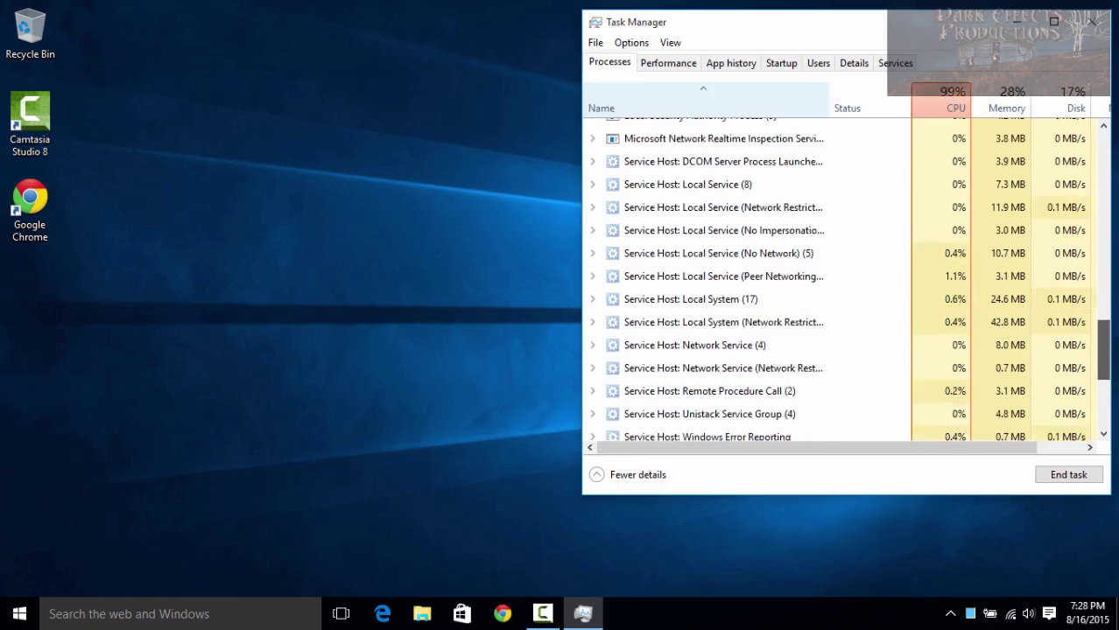
scroll(1107, 397, "down", 1)
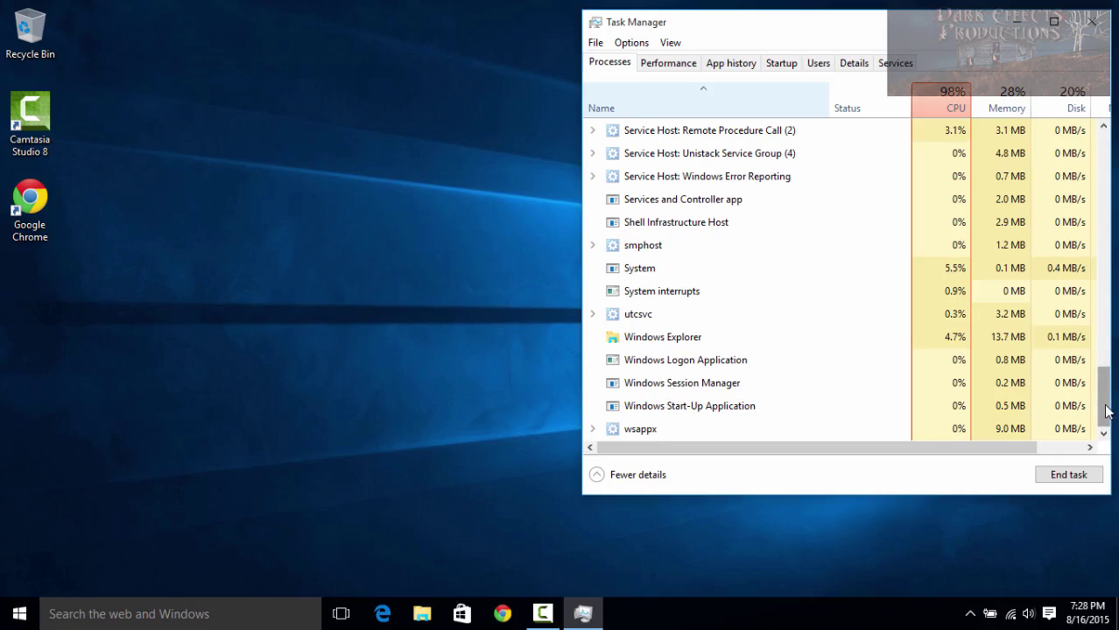
left_click_drag(1106, 412, 1082, 159)
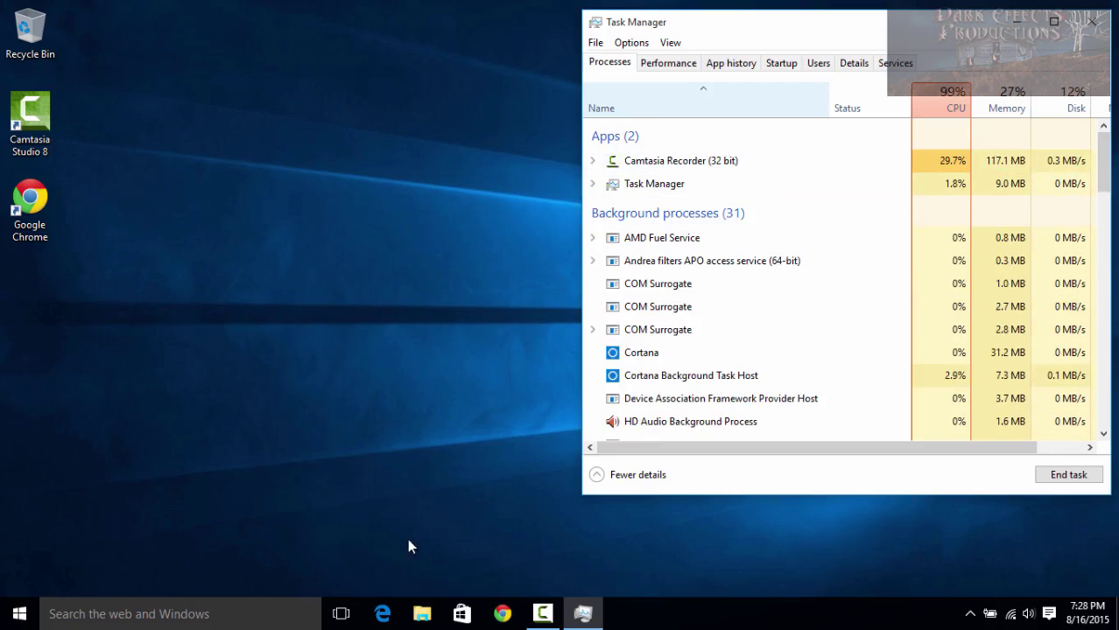
- View File Explorer's pinned and frequent locations from the taskbar and dismiss the list
left_click(422, 614)
right_click(422, 614)
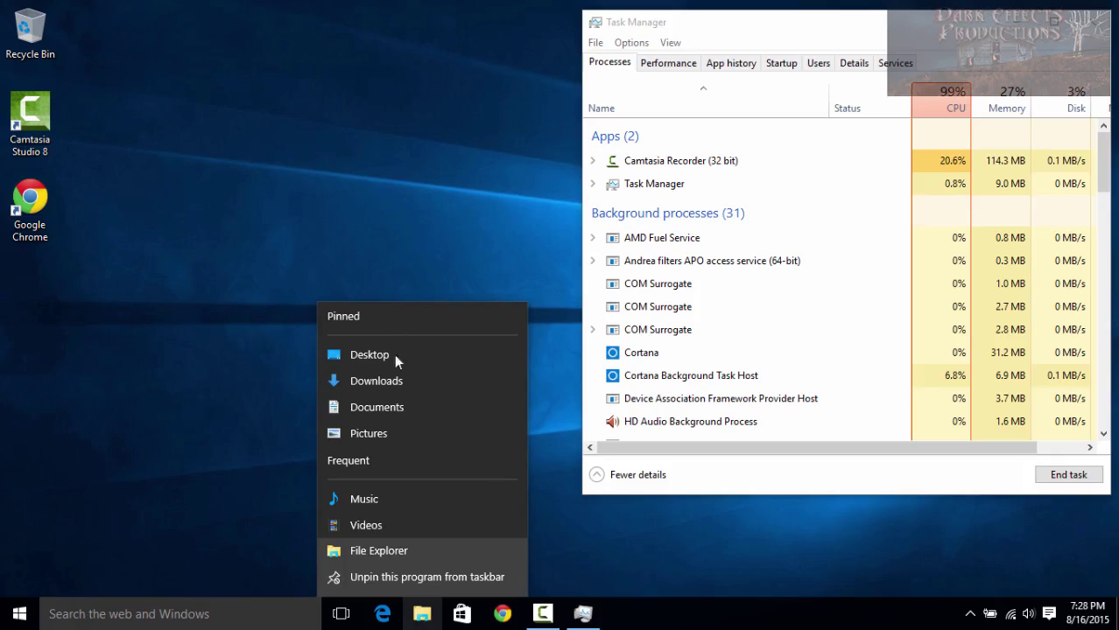
left_click(172, 471)
- Look over the Start menu's File Explorer shortcuts and its Life at a glance and Play and explore tiles, and close the menu
left_click(20, 616)
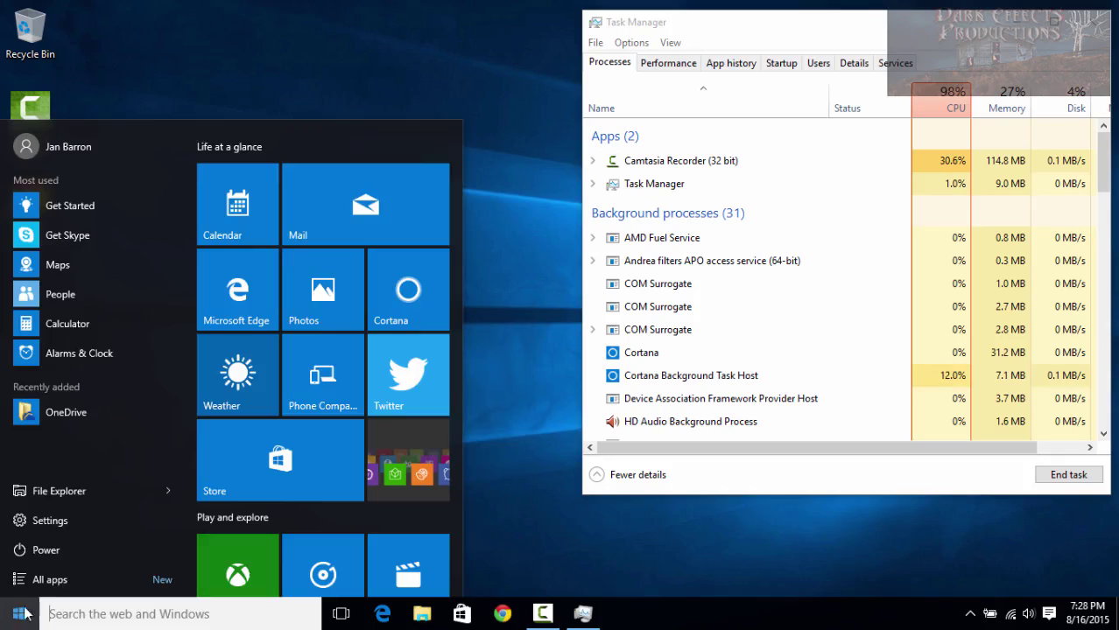
left_click(169, 491)
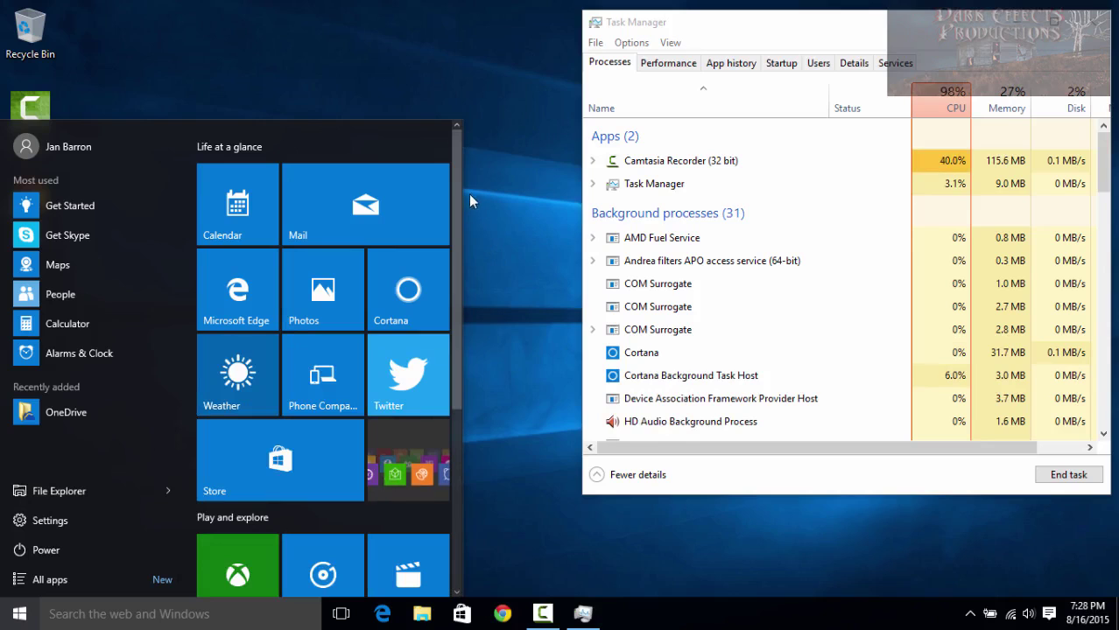
scroll(454, 453, "down", 3)
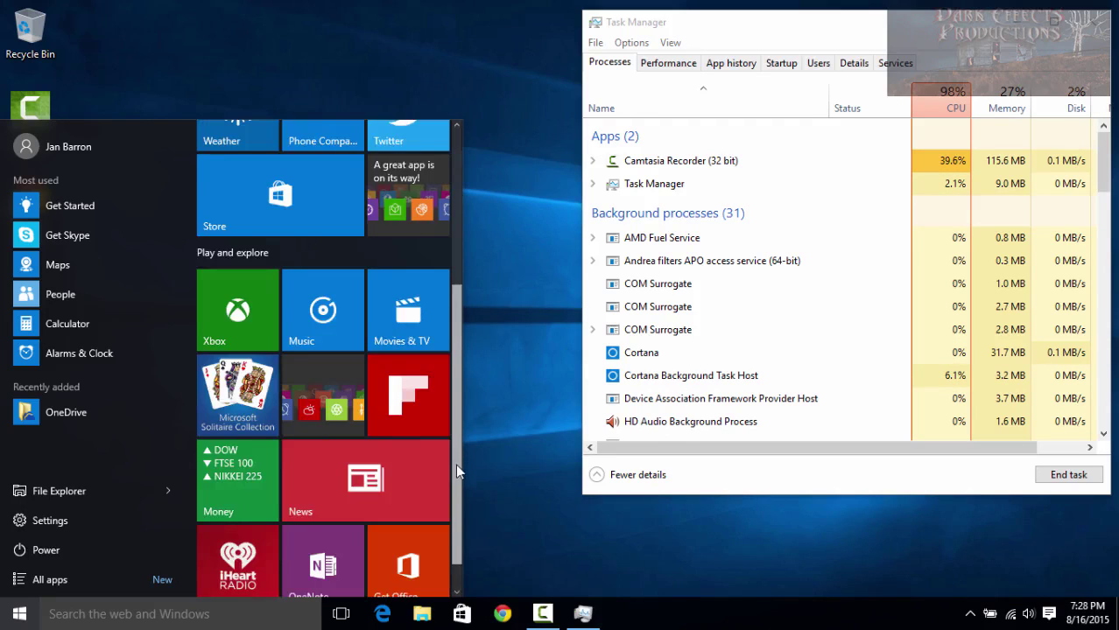
scroll(452, 153, "up", 1)
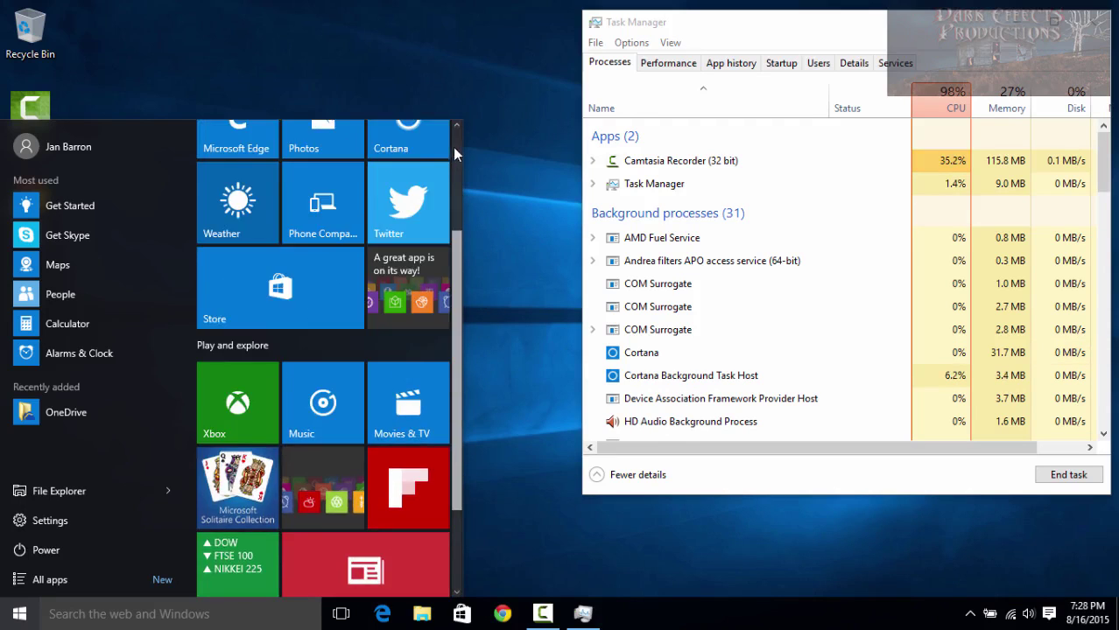
scroll(453, 153, "up", 2)
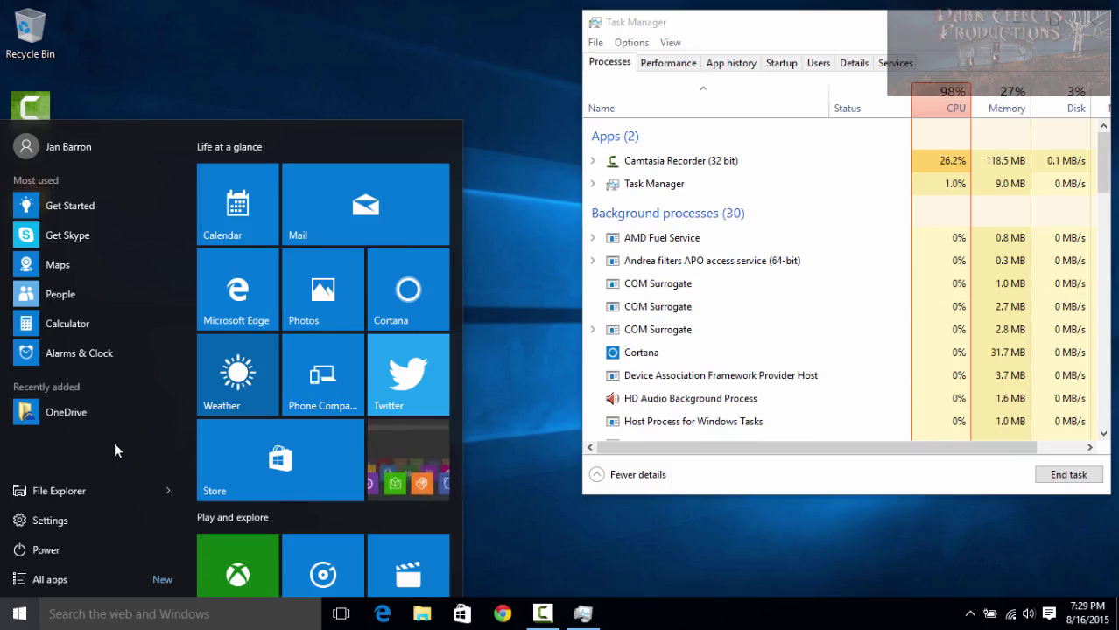
left_click(531, 411)
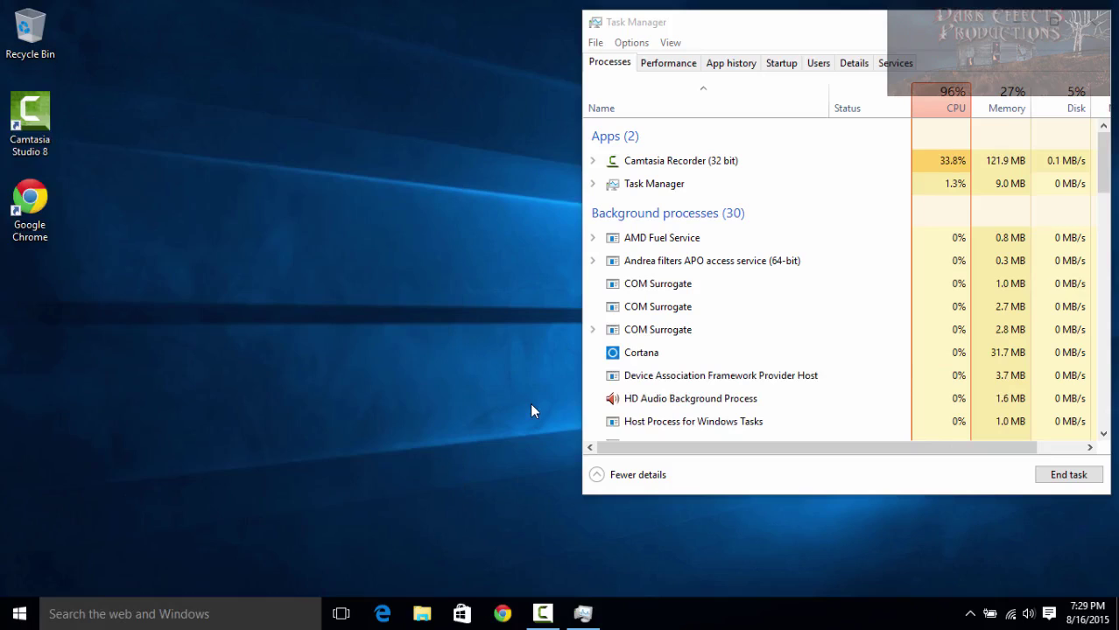